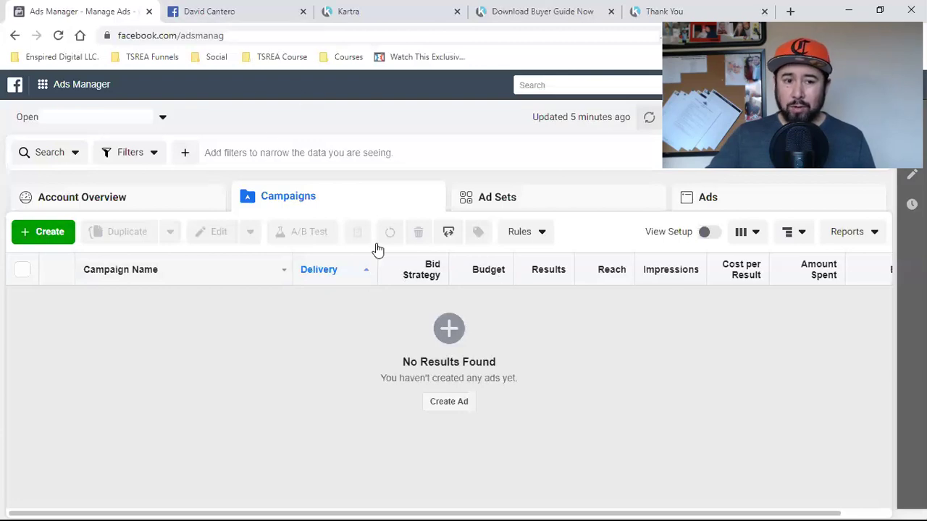
Start a new ad campaign in Ads Manager and close the Facebook profile page after viewing its Create options.
click(40, 235)
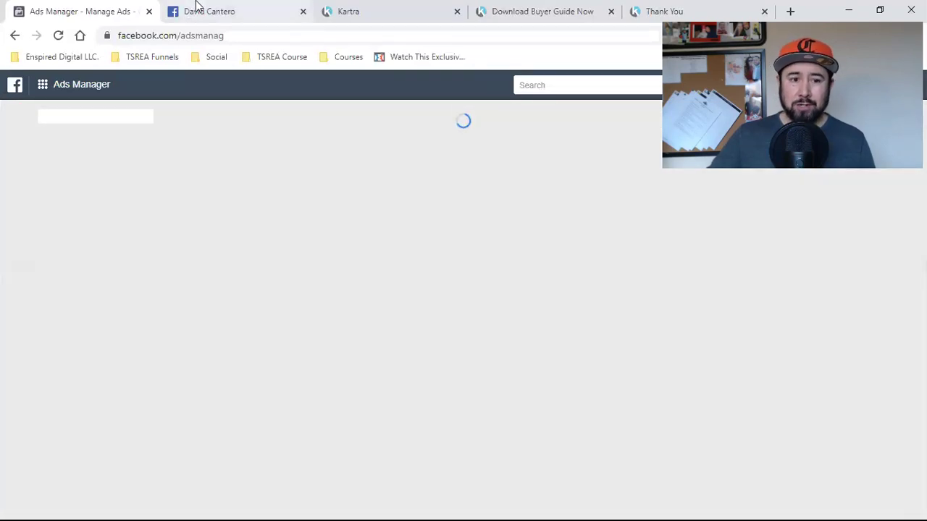
click(198, 9)
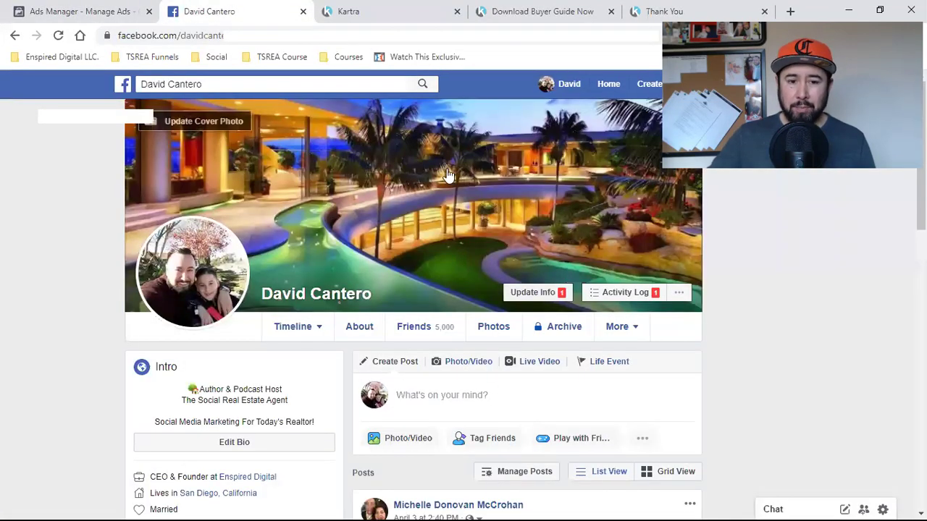
click(642, 92)
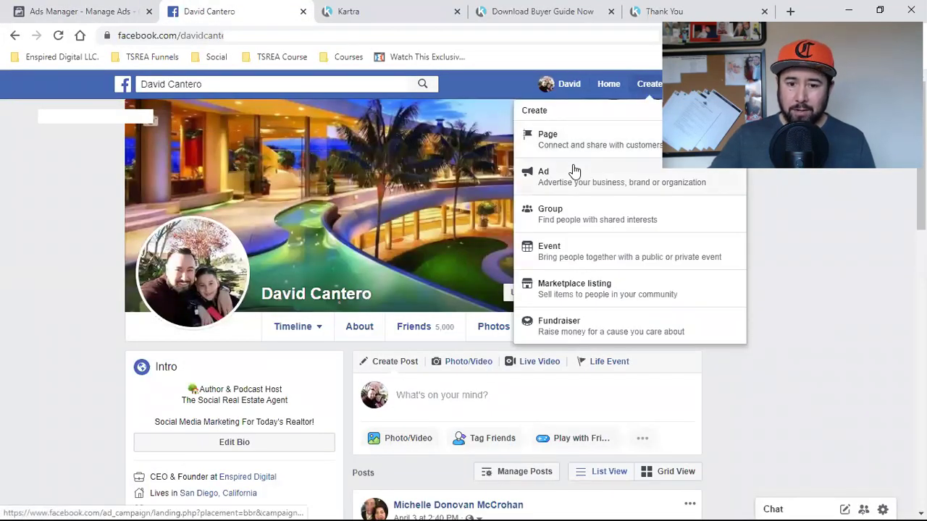
click(77, 8)
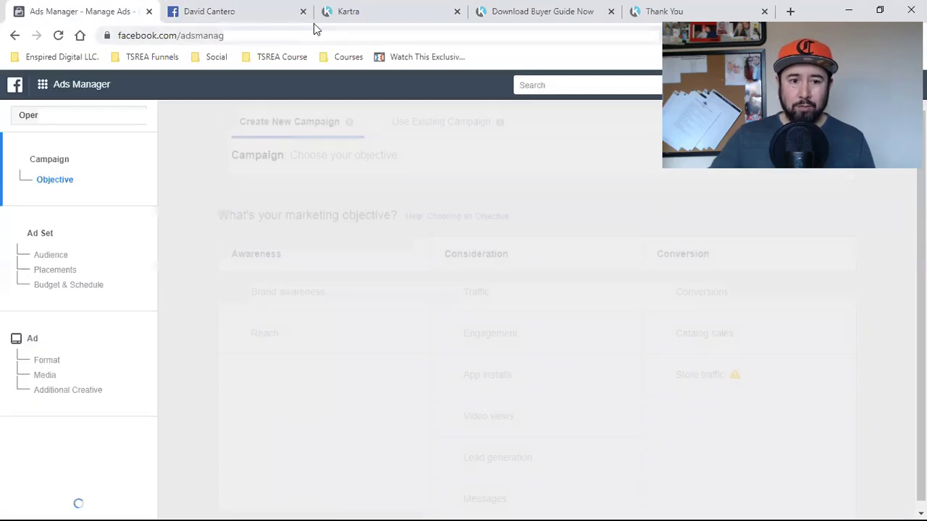
click(303, 11)
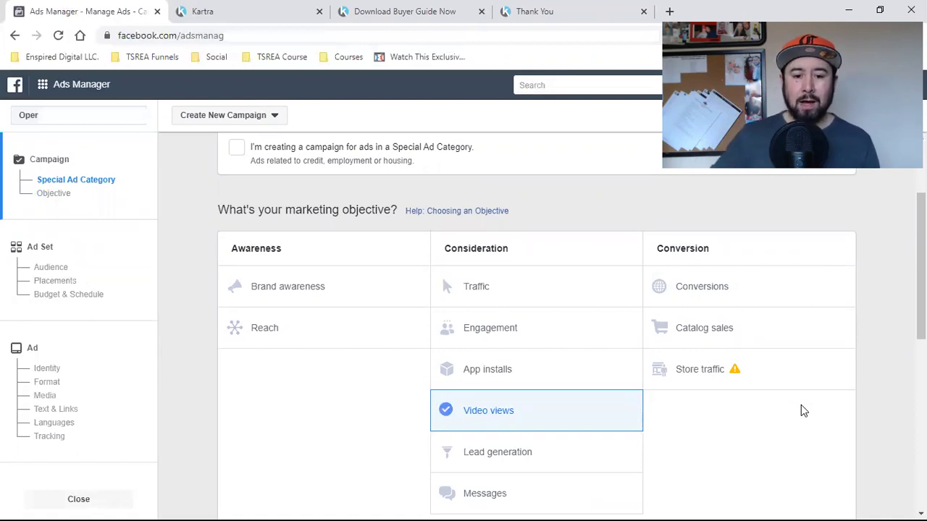
Select the Engagement marketing objective for the new campaign and review its engagement types and campaign settings.
click(533, 332)
scroll(534, 332, down, 6)
scroll(533, 332, up, 2)
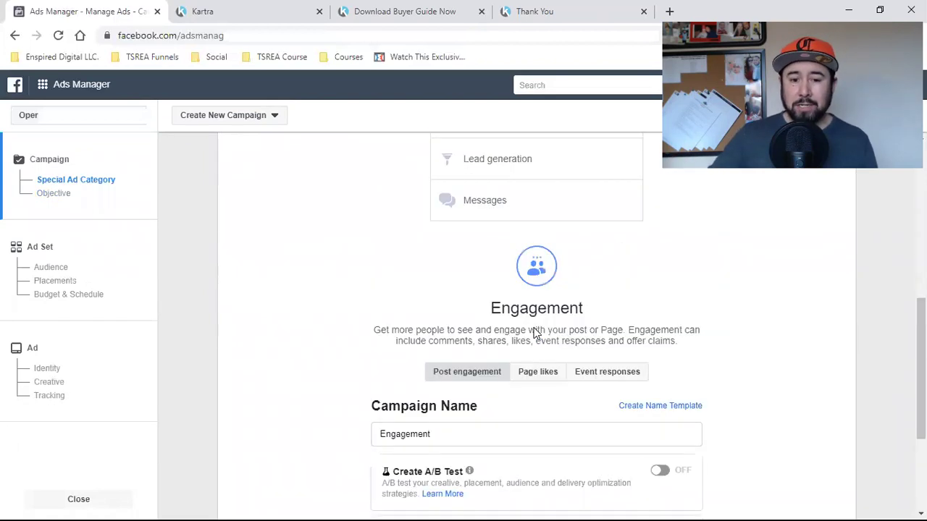
scroll(534, 332, up, 3)
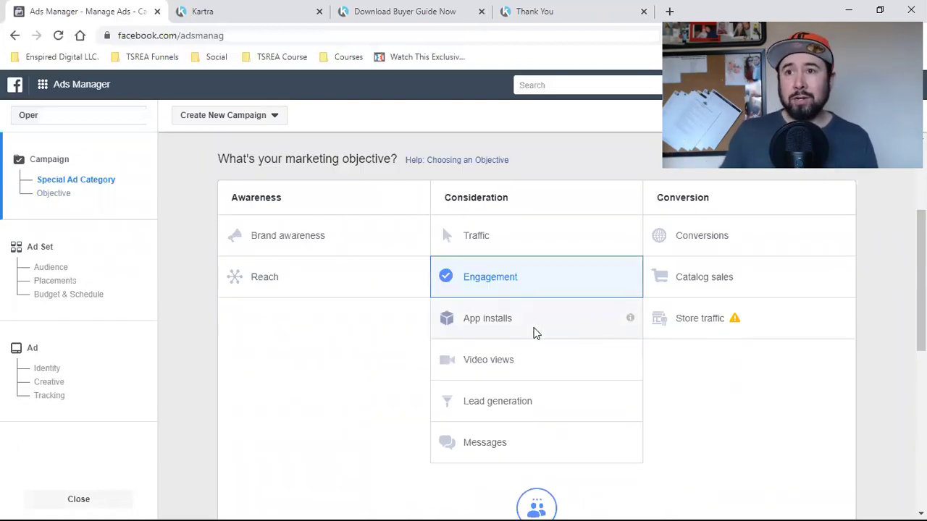
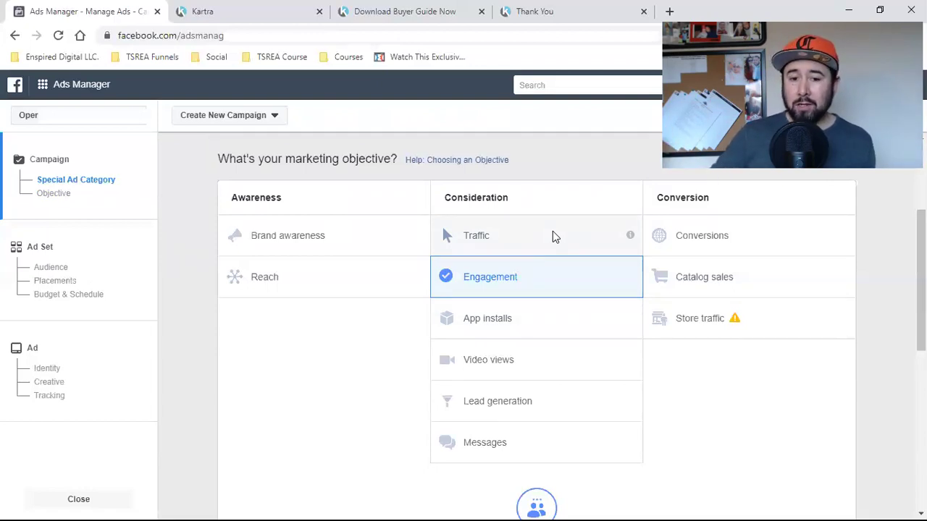
Switch the campaign's marketing objective to Traffic and look over the Special Ad Category and objective list.
click(553, 235)
scroll(642, 326, up, 8)
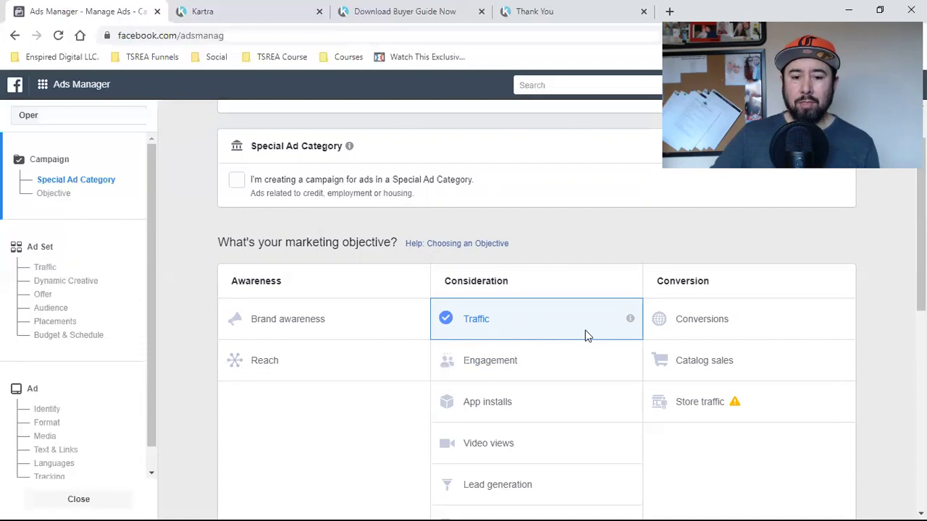
scroll(531, 325, down, 1)
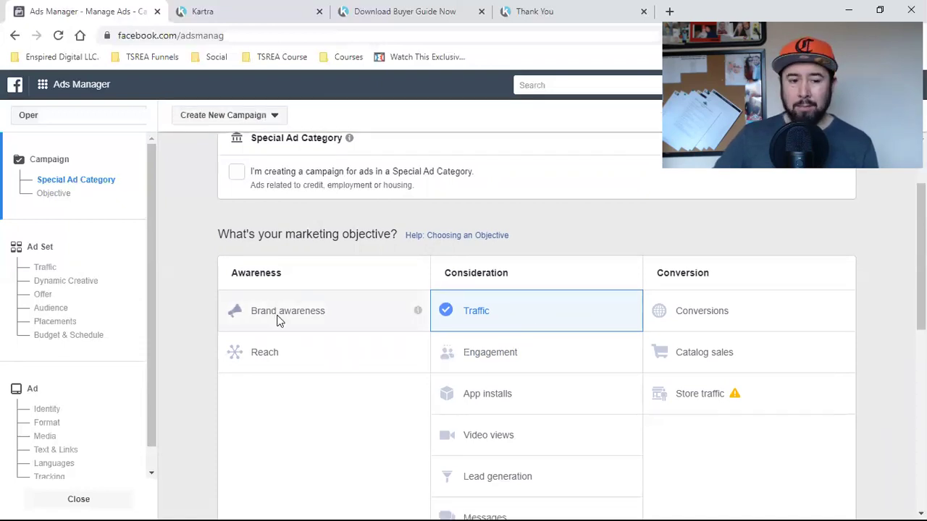
Change the campaign's marketing objective to Lead generation and review its campaign settings.
scroll(274, 366, down, 2)
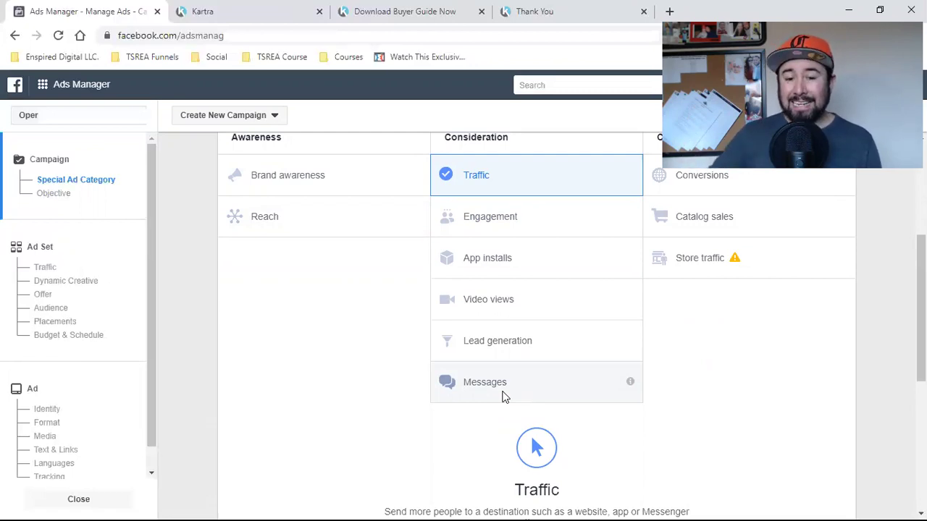
click(567, 352)
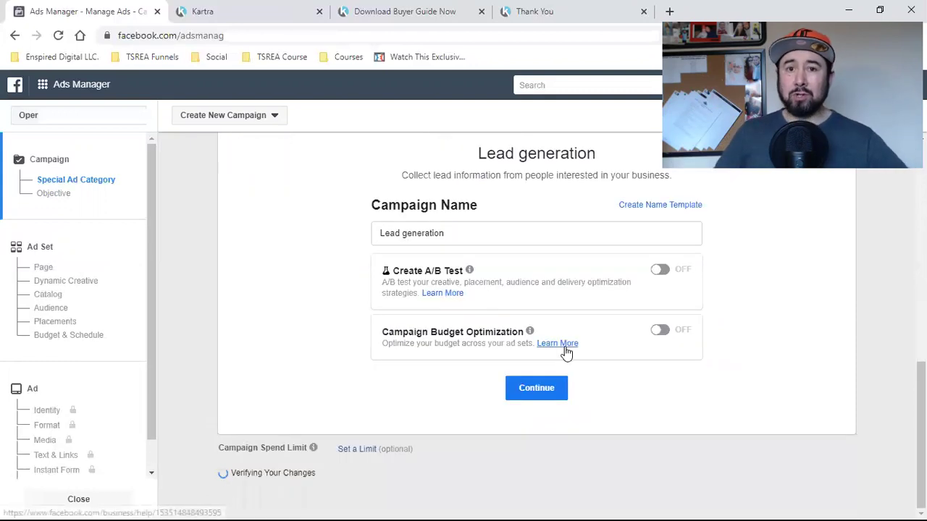
scroll(566, 348, up, 2)
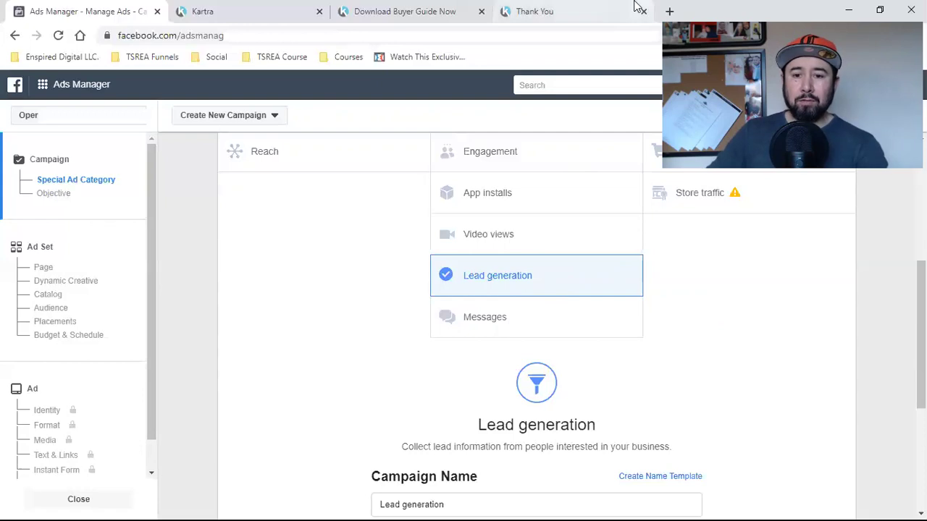
Search Google for Zapier in a new browser tab and open Zapier's pricing page.
key(ctrl+t)
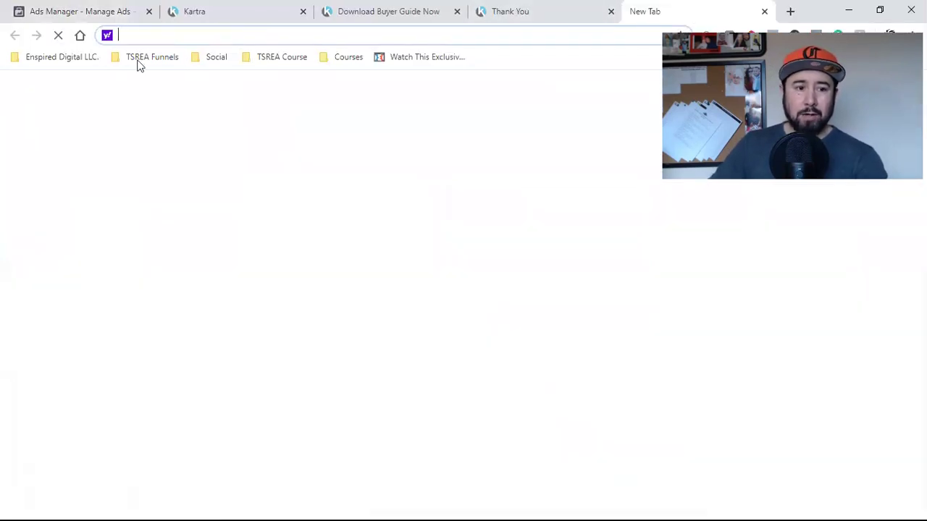
text(google.com)
key(Return)
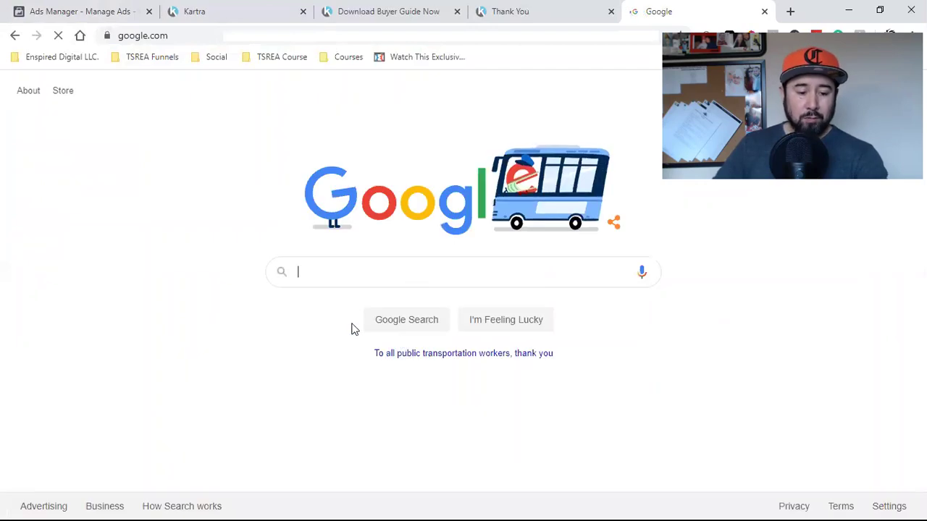
text(zapi)
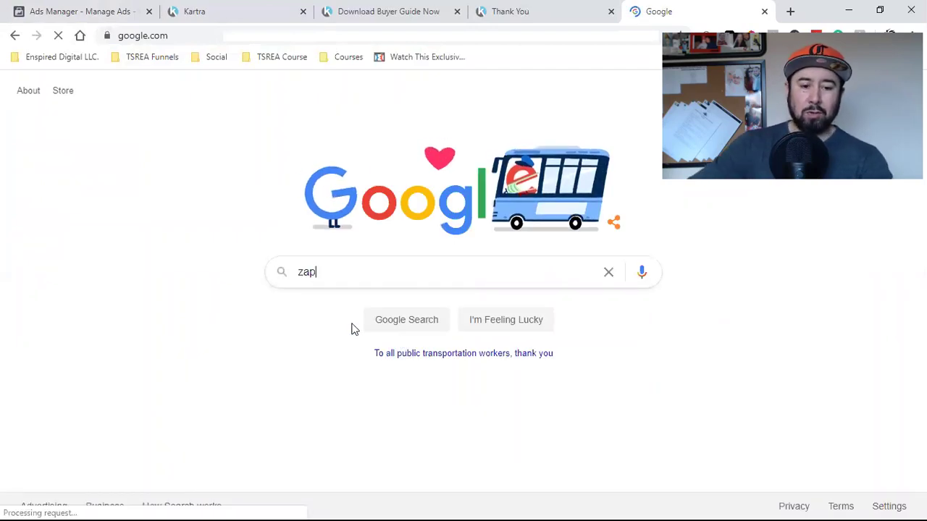
click(352, 307)
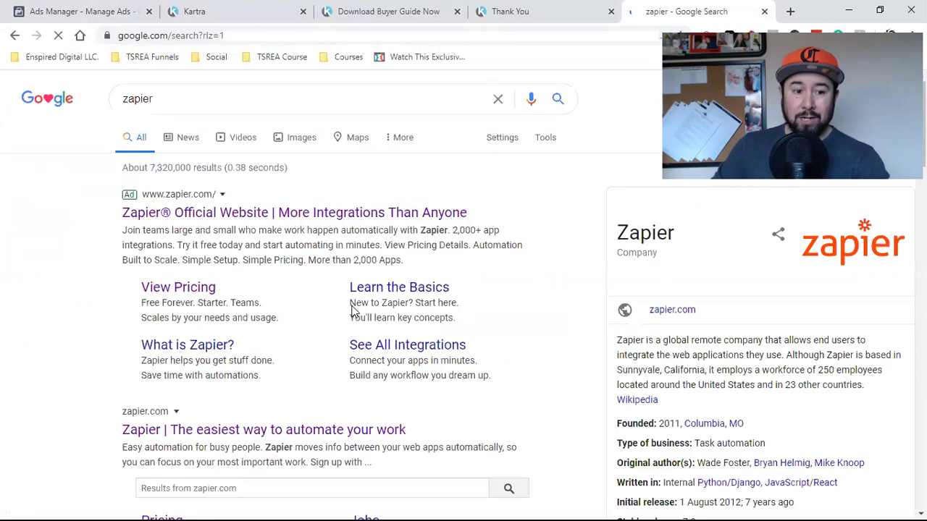
click(190, 292)
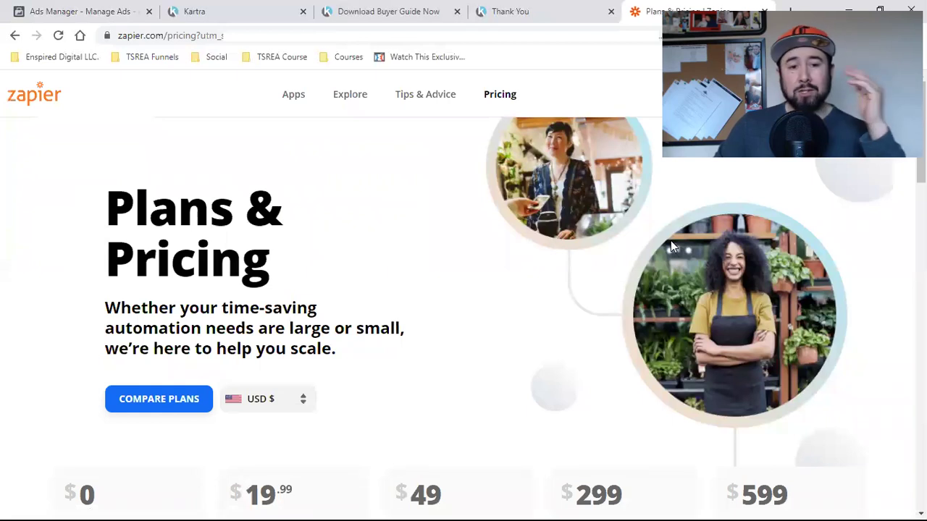
click(118, 11)
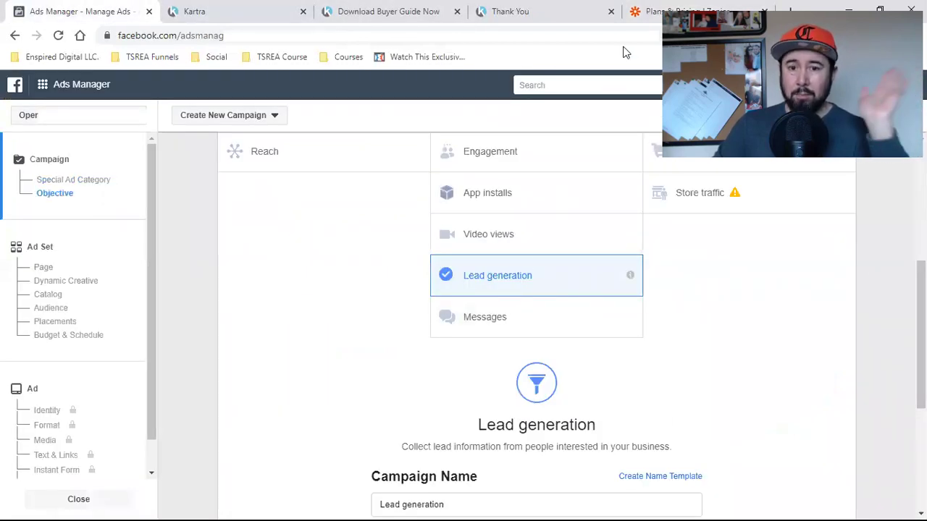
click(651, 9)
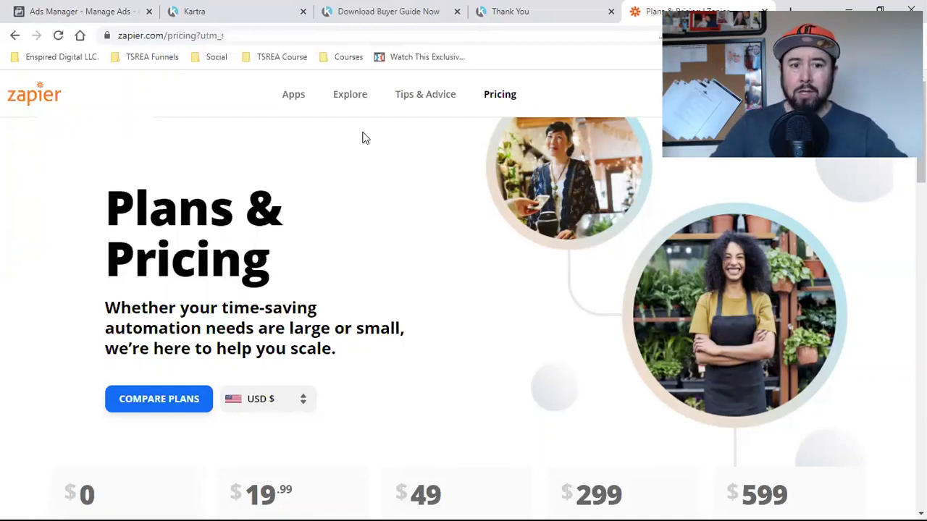
click(105, 9)
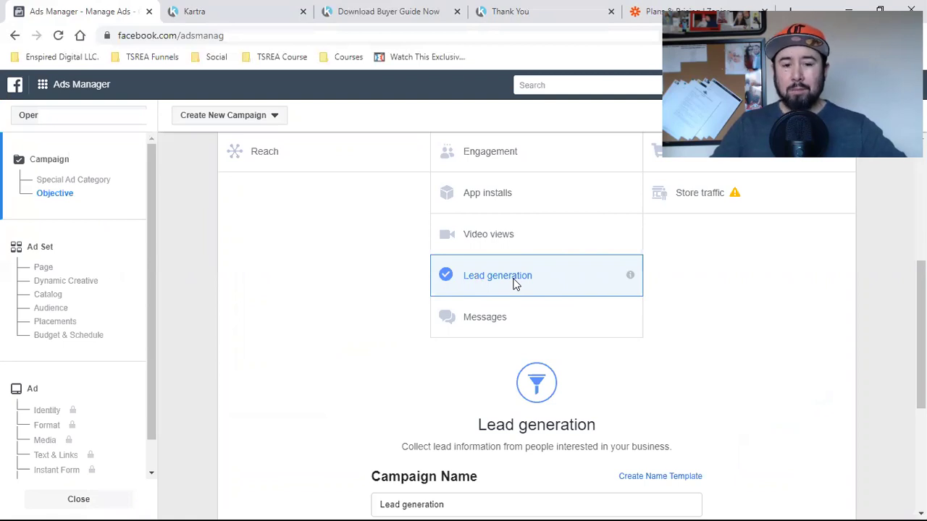
Examine the month-to-month price of Zapier's Starter plan and return to the Lead generation objective in Ads Manager.
click(659, 8)
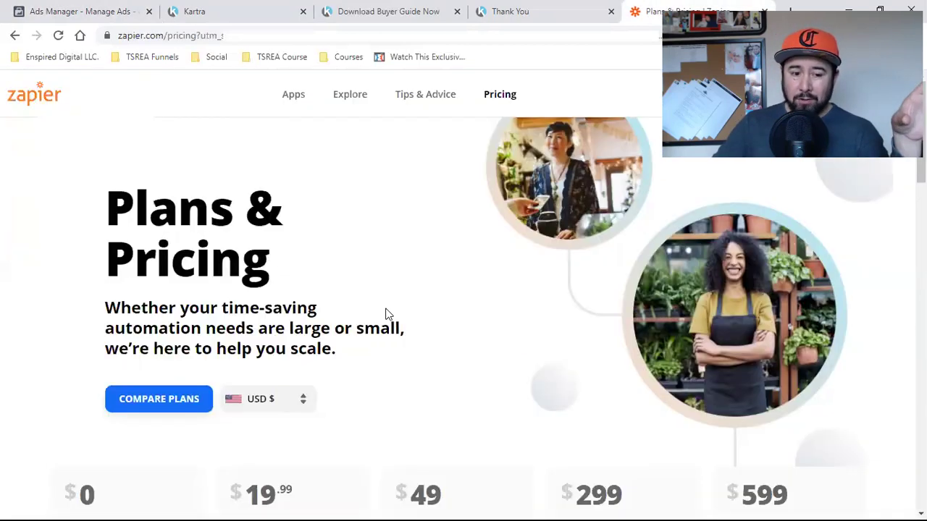
scroll(386, 314, down, 4)
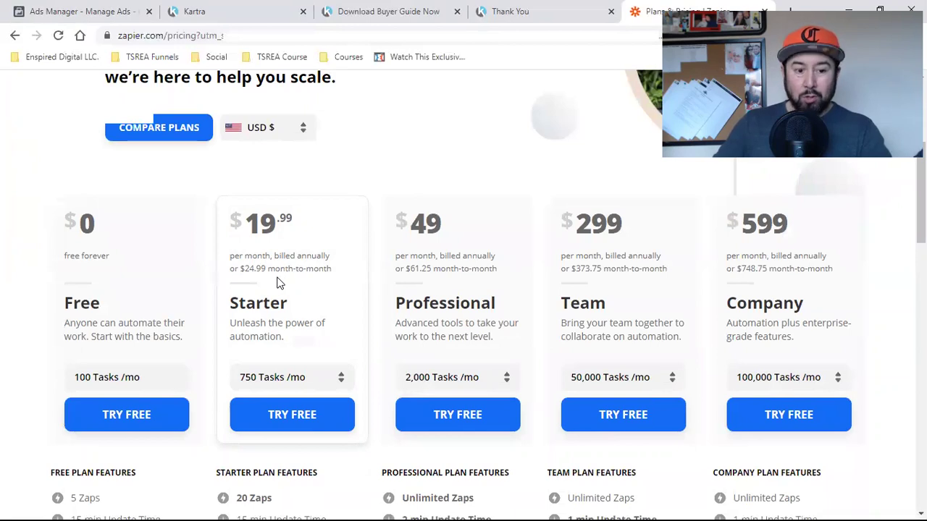
double_click(257, 270)
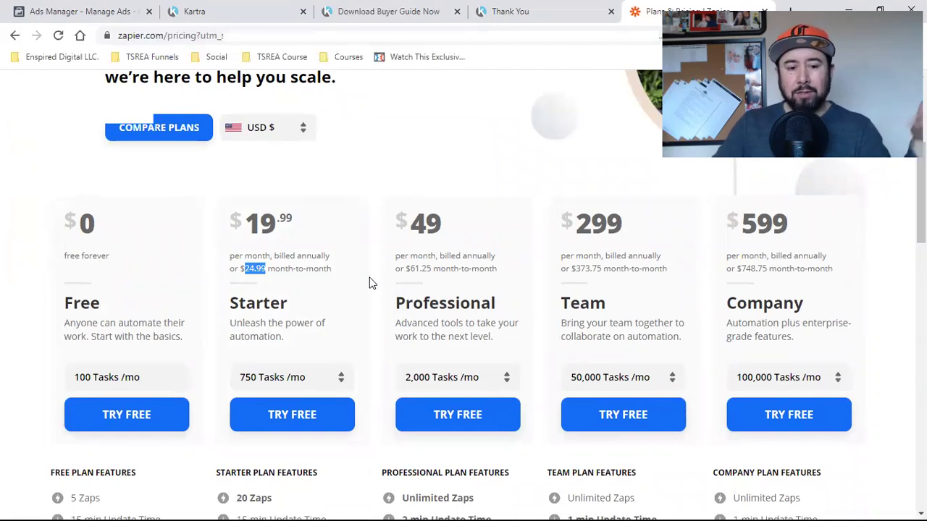
scroll(369, 283, up, 4)
click(80, 9)
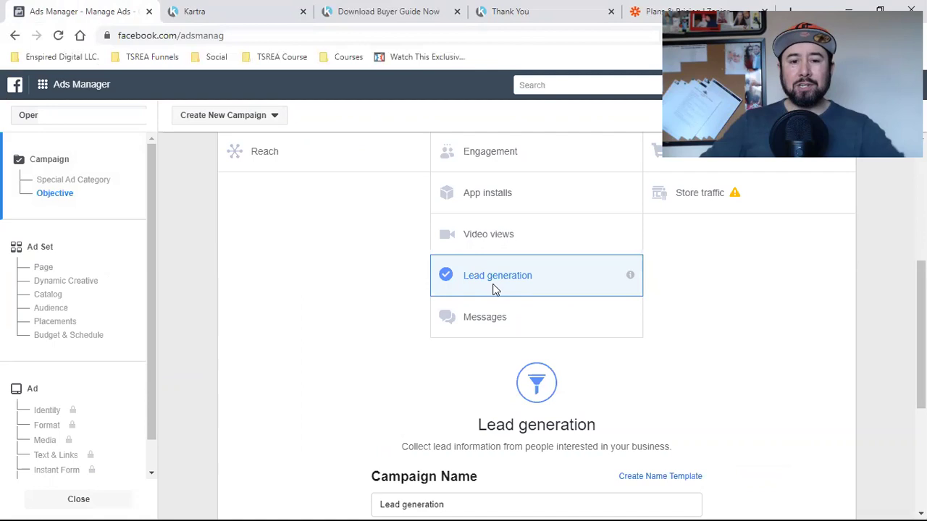
Open the Facebook news feed in place of the Zapier page and examine a sponsored post with a Learn More link.
click(643, 12)
click(210, 57)
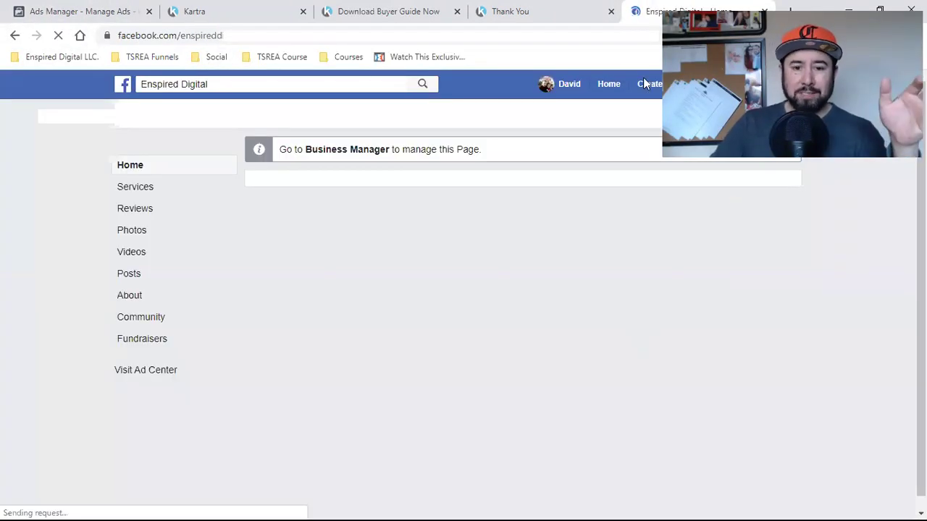
click(612, 86)
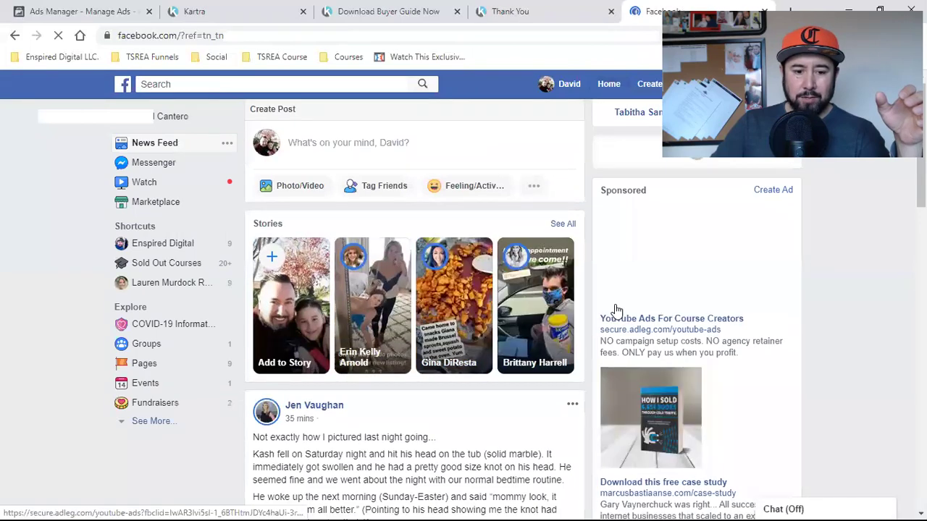
scroll(615, 308, down, 3)
scroll(615, 304, down, 7)
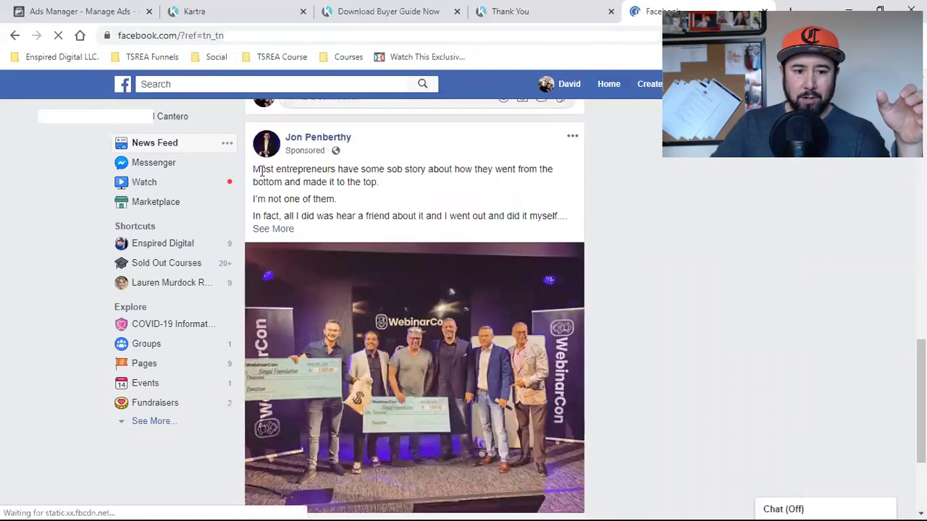
scroll(546, 299, down, 3)
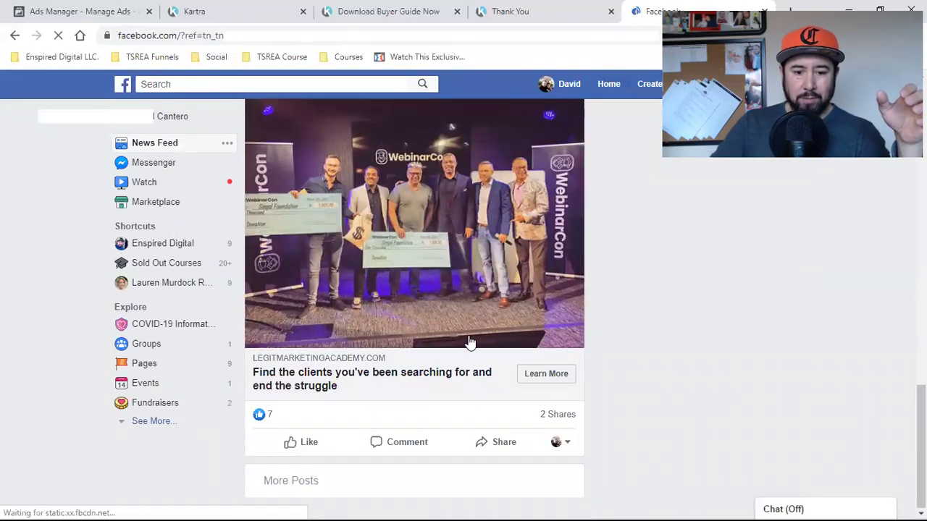
scroll(469, 341, down, 2)
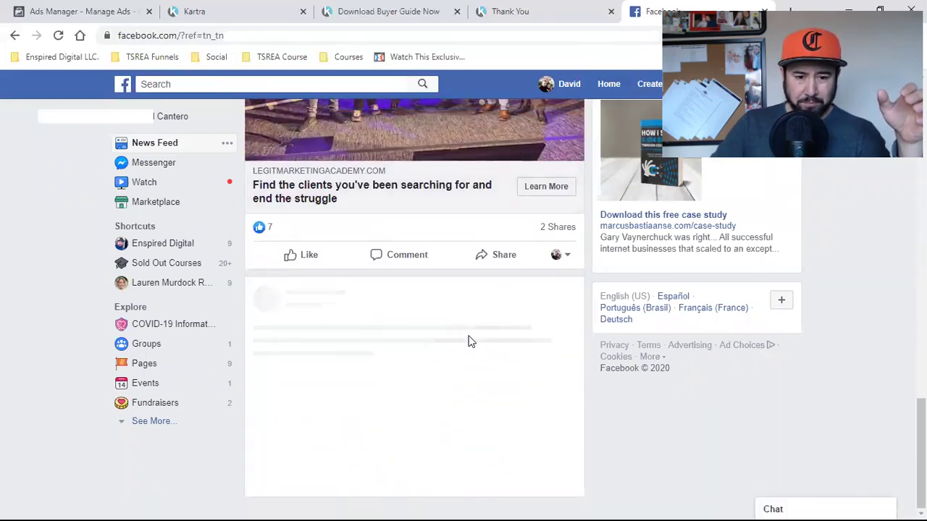
Find Structurely's sponsored free ebook post in the news feed, open its download landing page, and close that page.
scroll(469, 341, down, 4)
scroll(468, 340, down, 15)
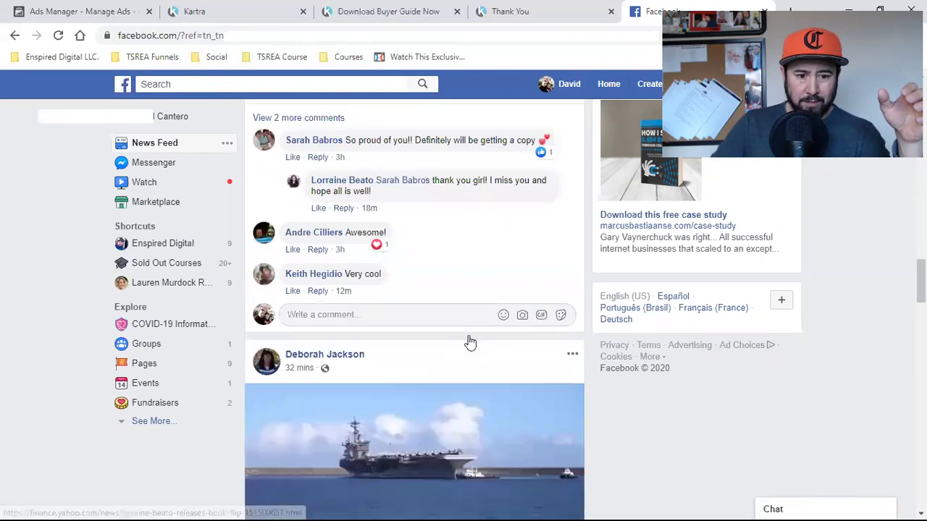
scroll(469, 340, down, 12)
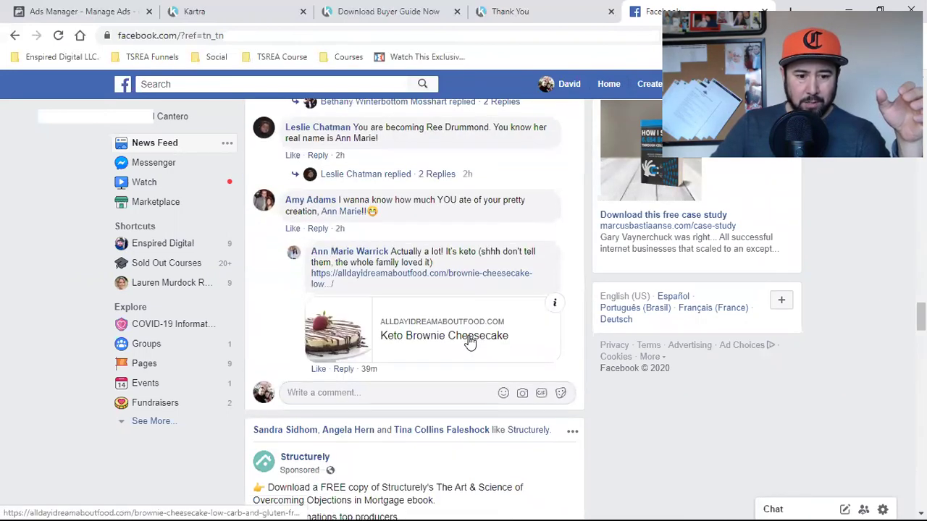
scroll(468, 341, down, 9)
click(533, 203)
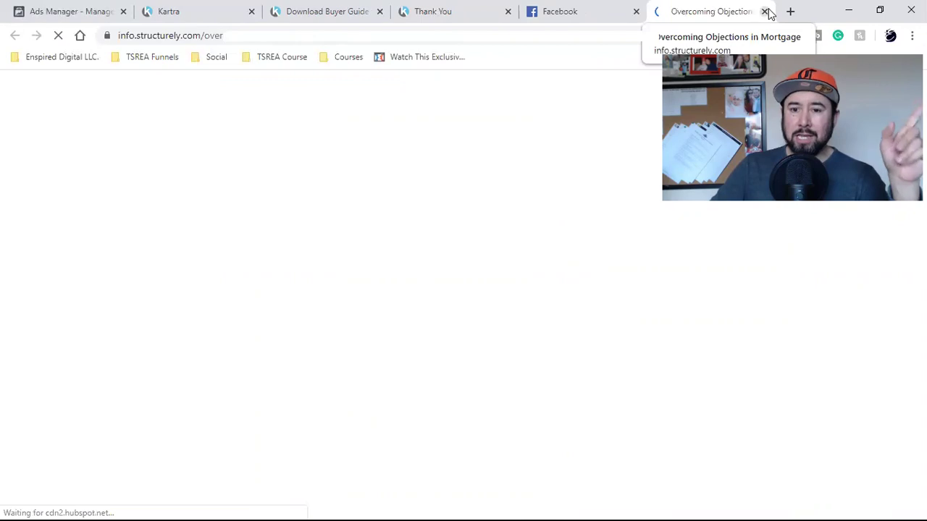
key(ctrl+w)
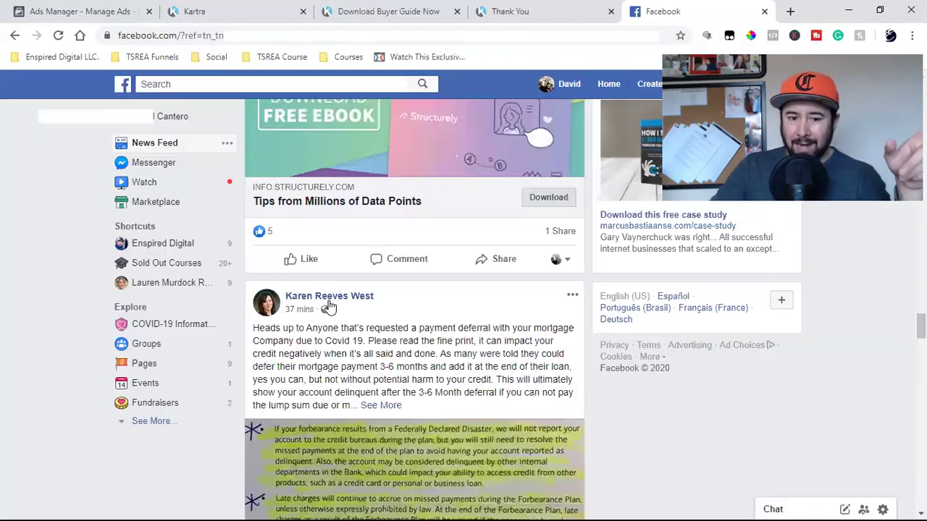
Find the sponsored post "What The Top 1% of Agents Know That You Don't" in the news feed, open its joinnow.live page, and close it.
scroll(428, 326, down, 5)
scroll(434, 325, down, 4)
scroll(435, 326, down, 12)
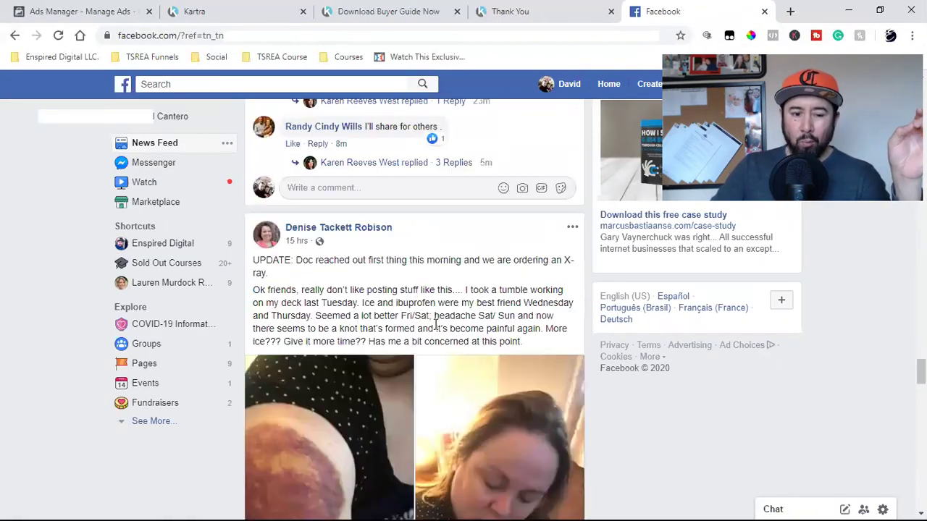
scroll(435, 325, down, 15)
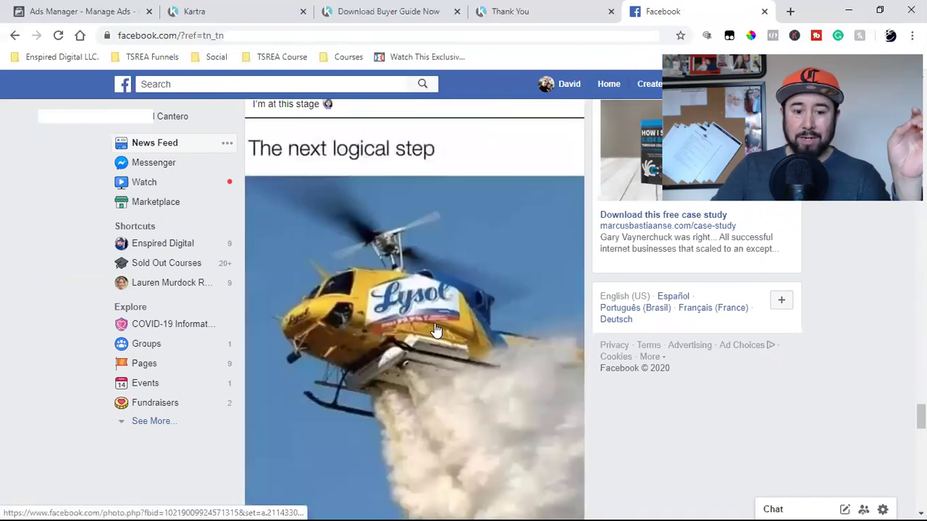
scroll(435, 329, down, 10)
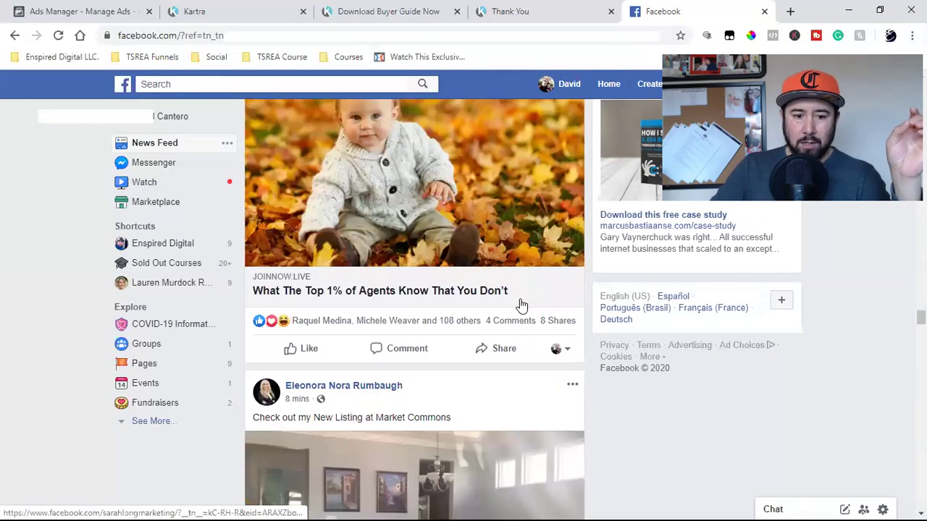
click(281, 164)
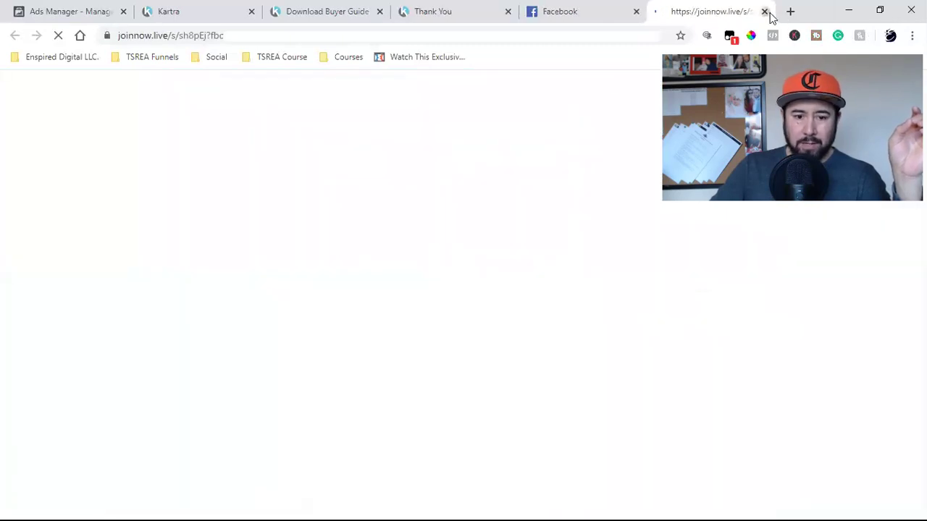
click(765, 11)
Find the sponsored 2020 Lifeline post further down the news feed, open its Learn More page, and close that page.
scroll(404, 295, down, 5)
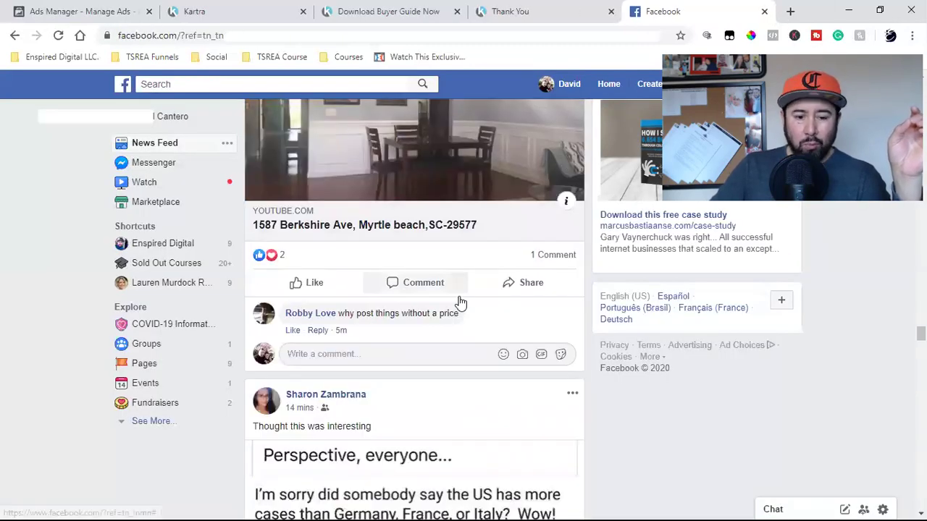
scroll(459, 302, down, 15)
scroll(459, 302, down, 4)
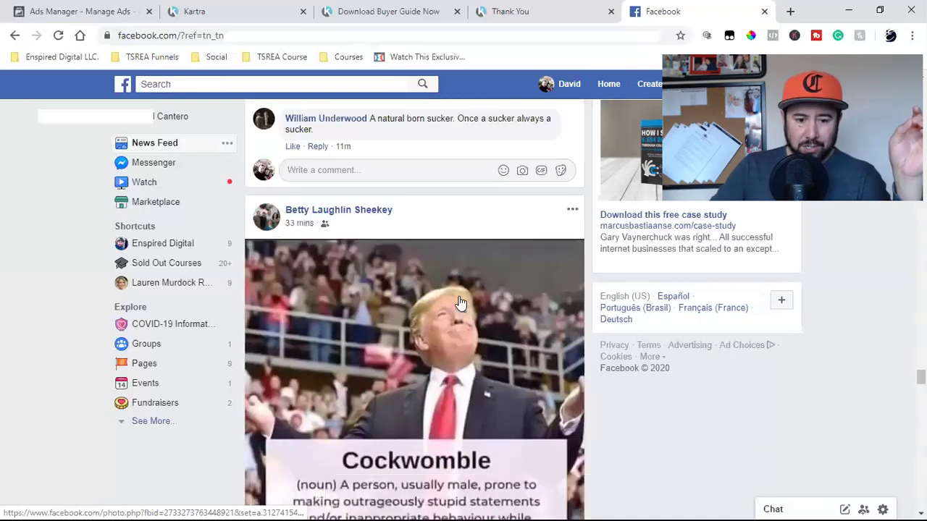
scroll(459, 302, down, 8)
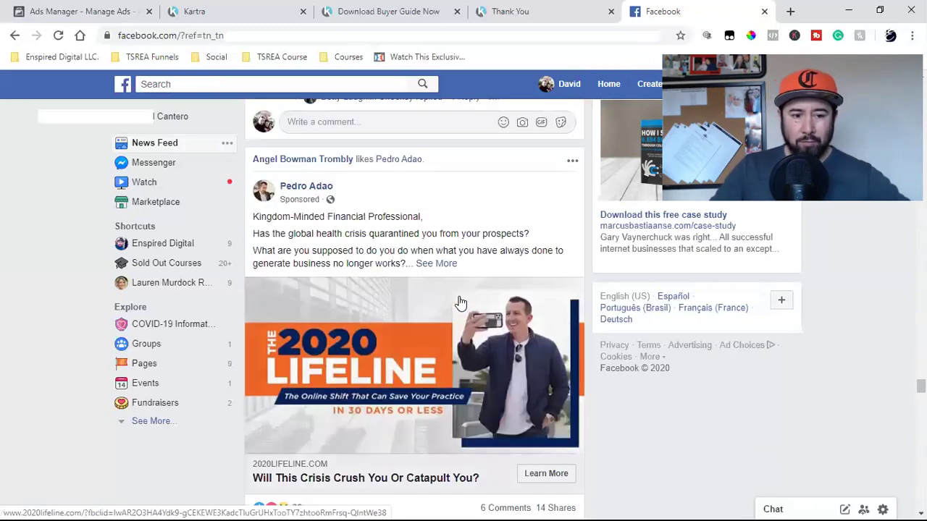
scroll(460, 302, down, 4)
click(538, 213)
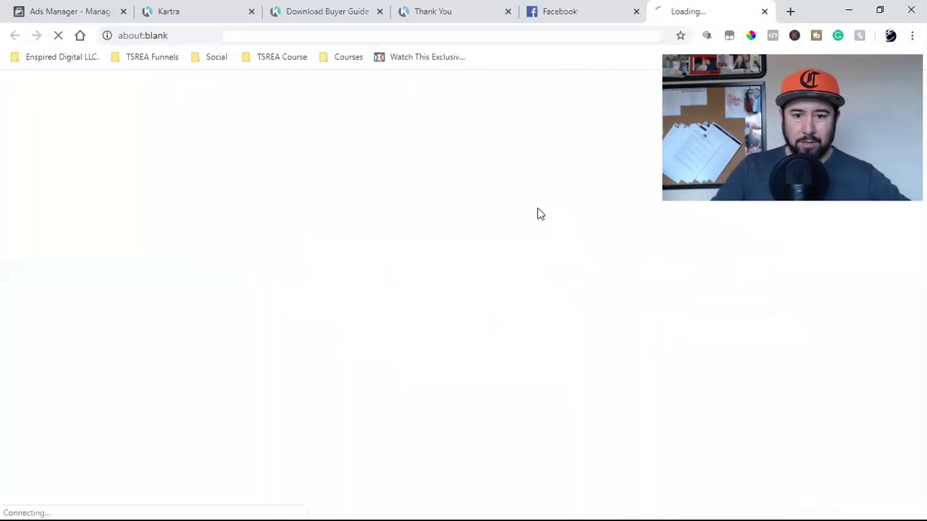
click(765, 11)
Find King Kong Co.'s sponsored video post in the news feed, open its Learn More page, and close that page.
scroll(532, 296, down, 2)
scroll(528, 299, down, 15)
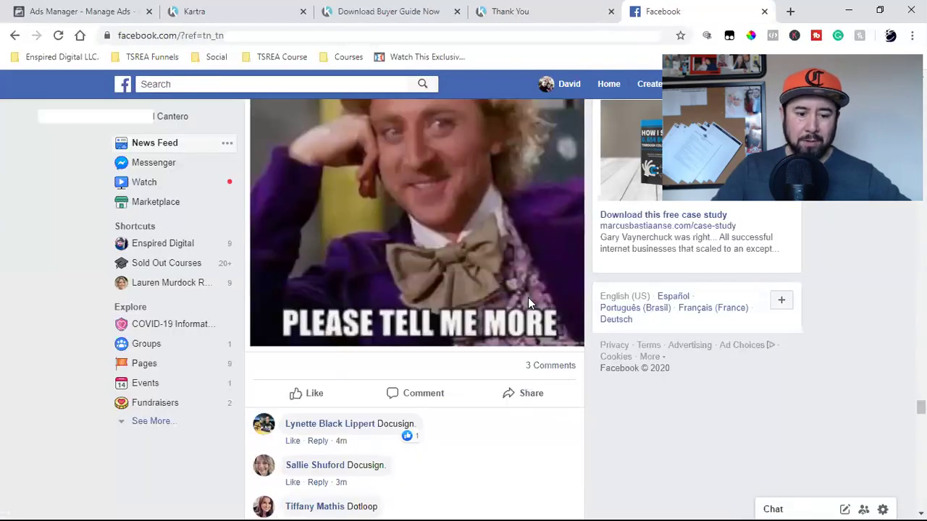
scroll(529, 304, down, 20)
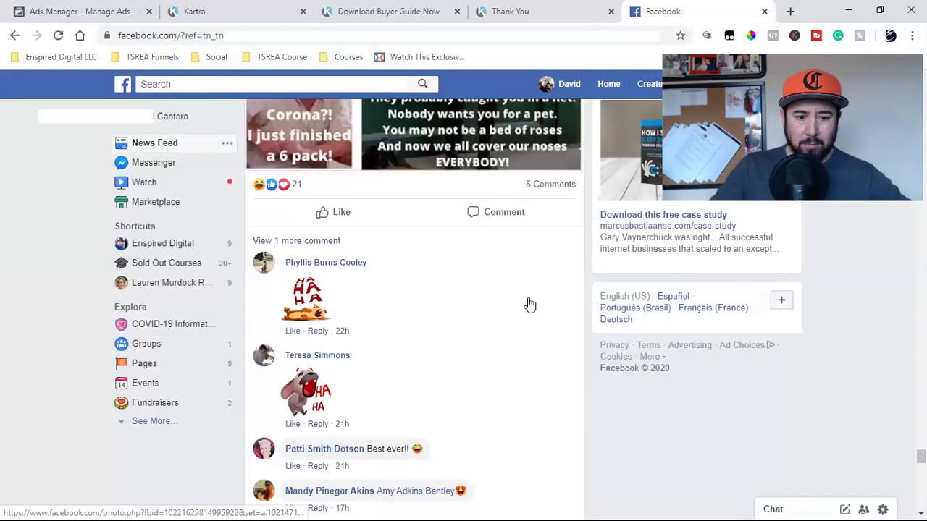
scroll(528, 298, down, 5)
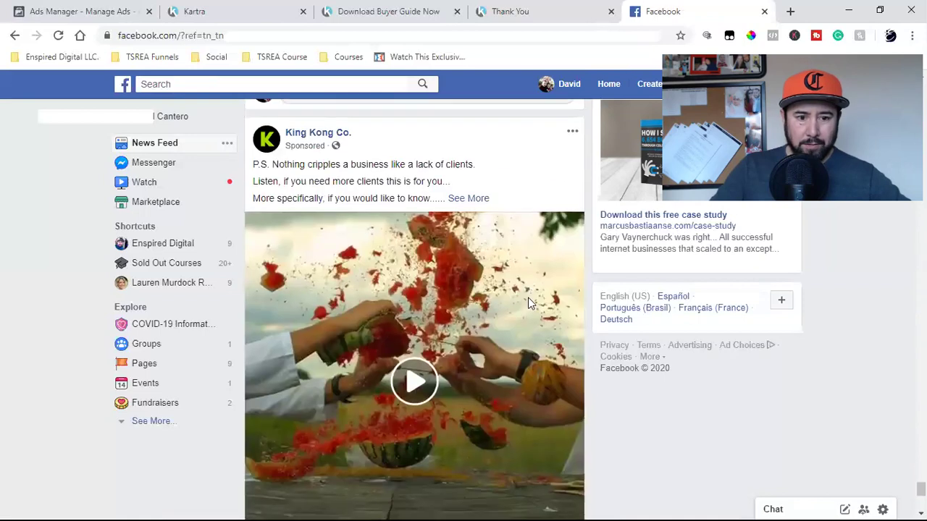
scroll(528, 298, down, 5)
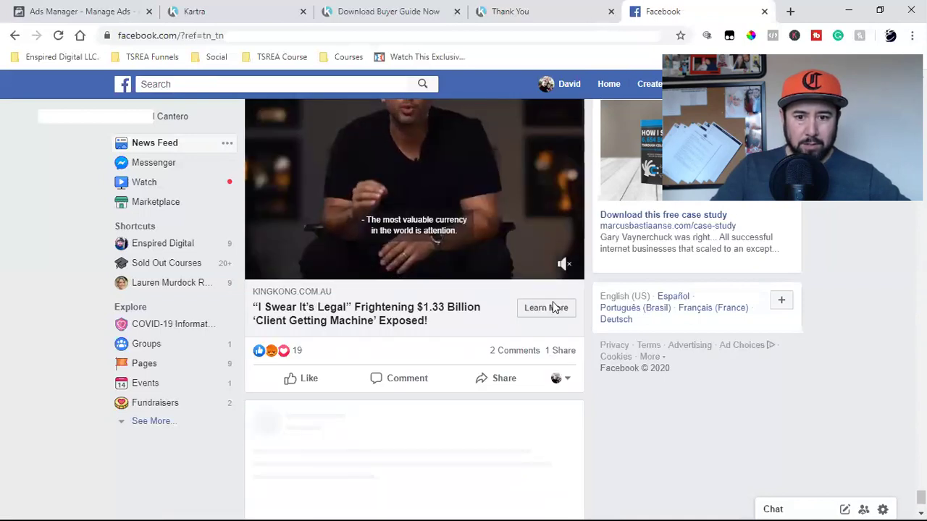
click(552, 308)
key(ctrl+w)
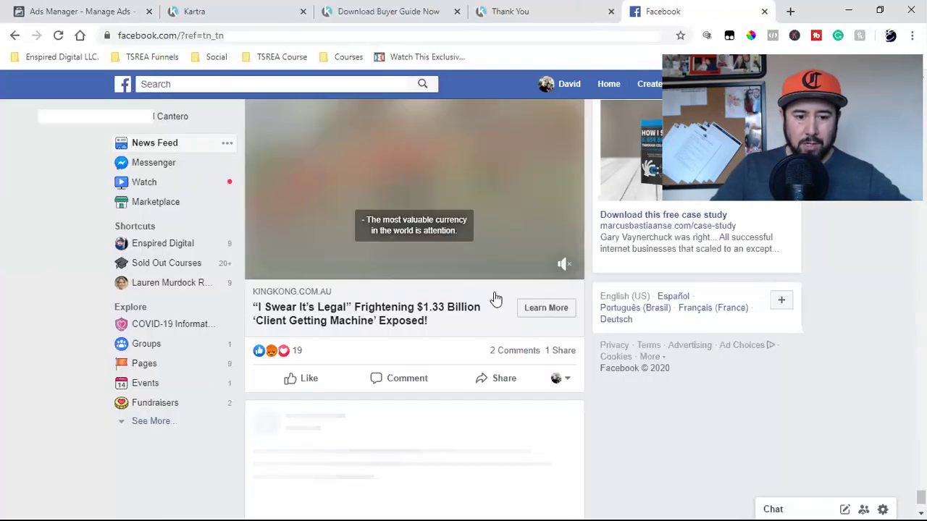
Find the sponsored "Your Roadmap to Money in 2020" post, open and close its download page, and return to the Lead generation objective in Ads Manager.
scroll(496, 298, down, 10)
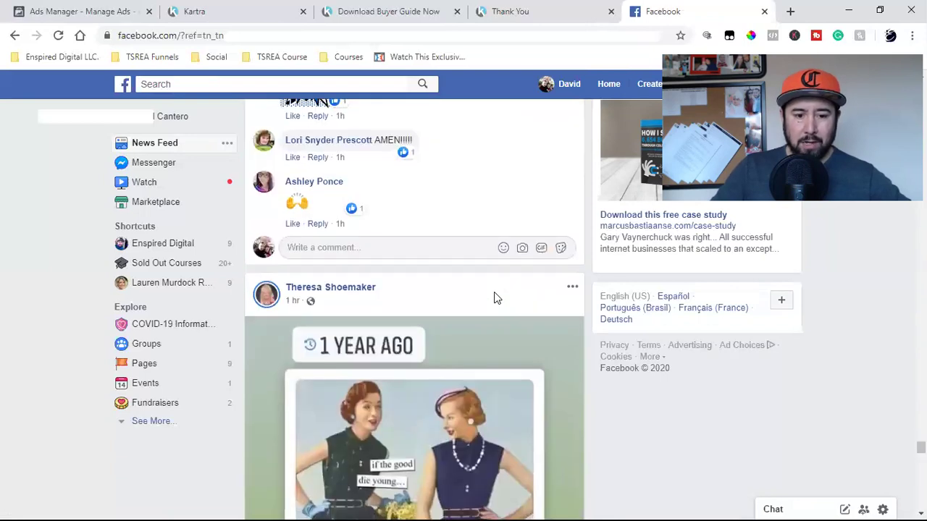
scroll(493, 297, down, 4)
scroll(493, 297, down, 5)
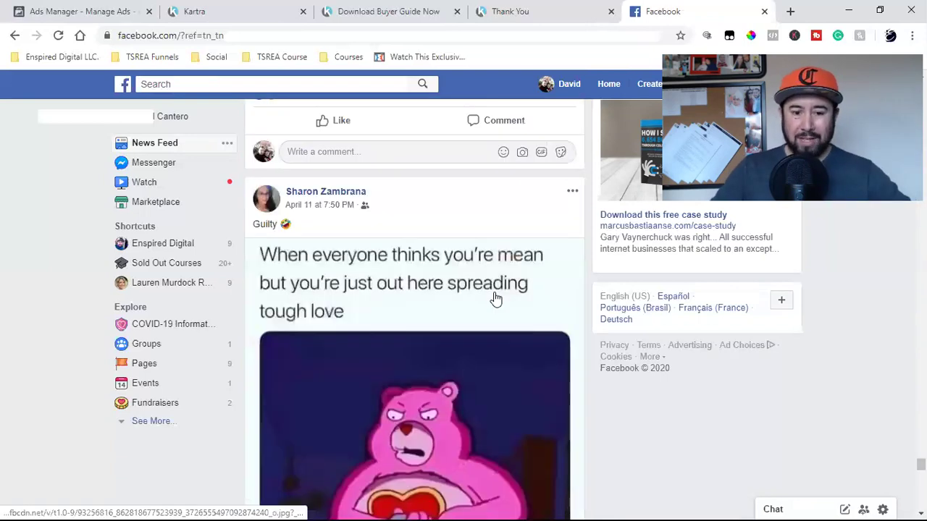
scroll(495, 298, down, 3)
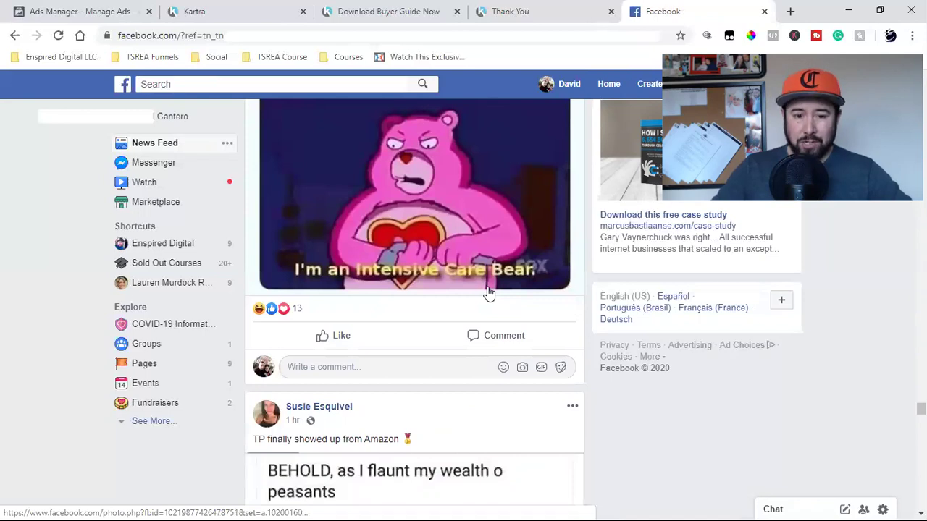
scroll(488, 293, down, 10)
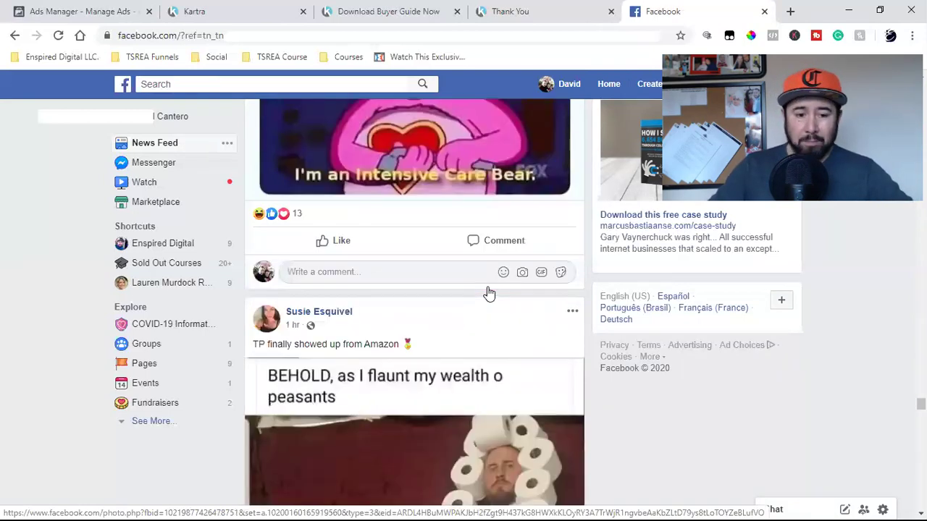
scroll(489, 293, down, 4)
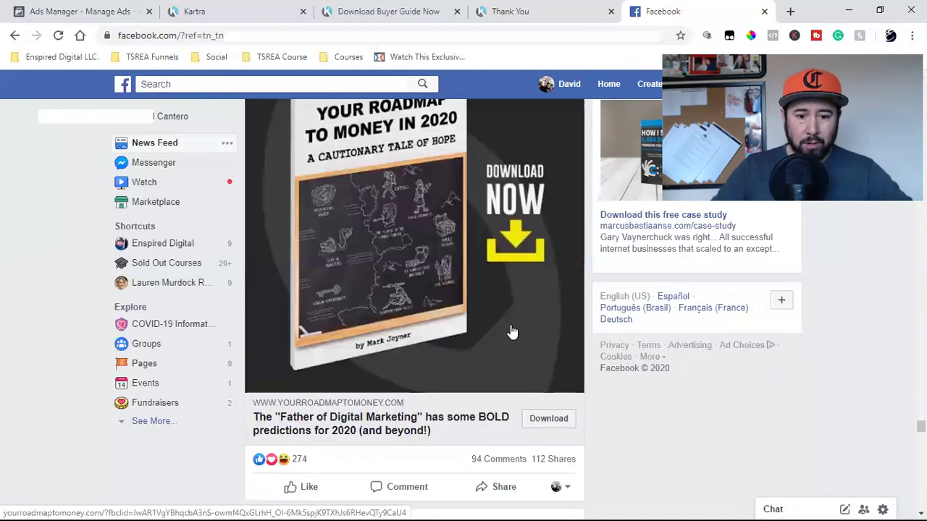
click(555, 377)
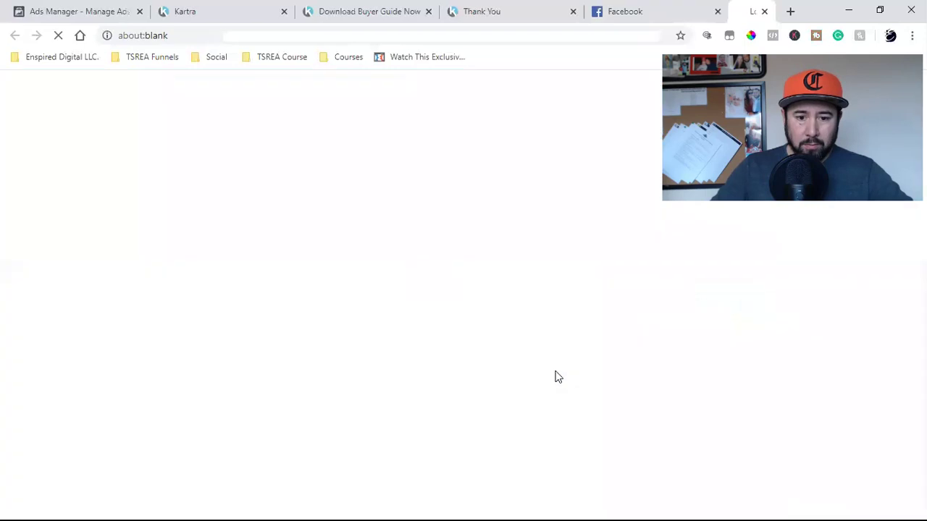
click(764, 11)
click(116, 10)
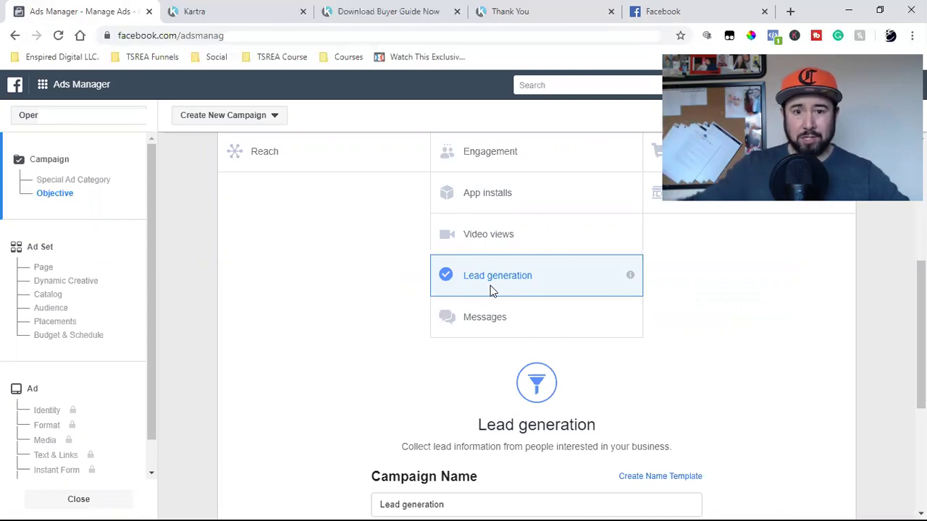
Go back to Facebook and open the Publishing Tools of the Enspired Digital page linked in the profile's intro.
click(621, 13)
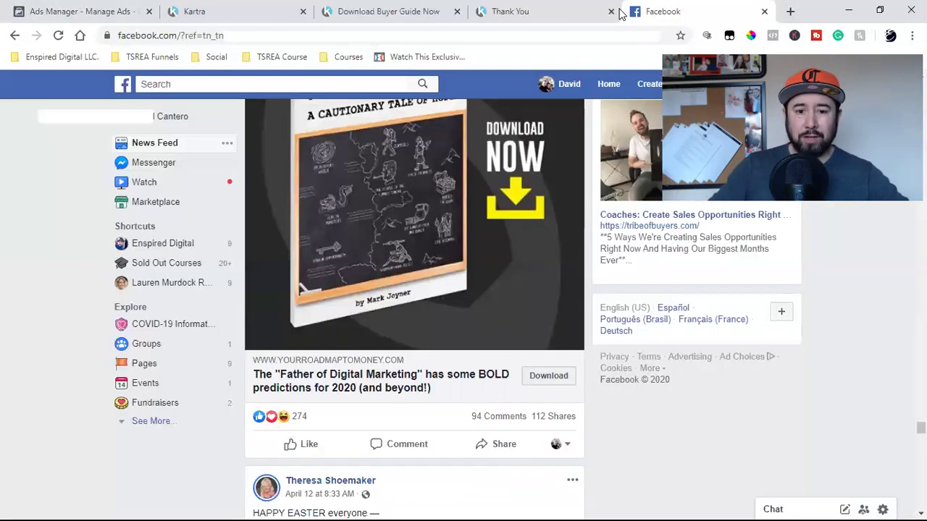
click(570, 84)
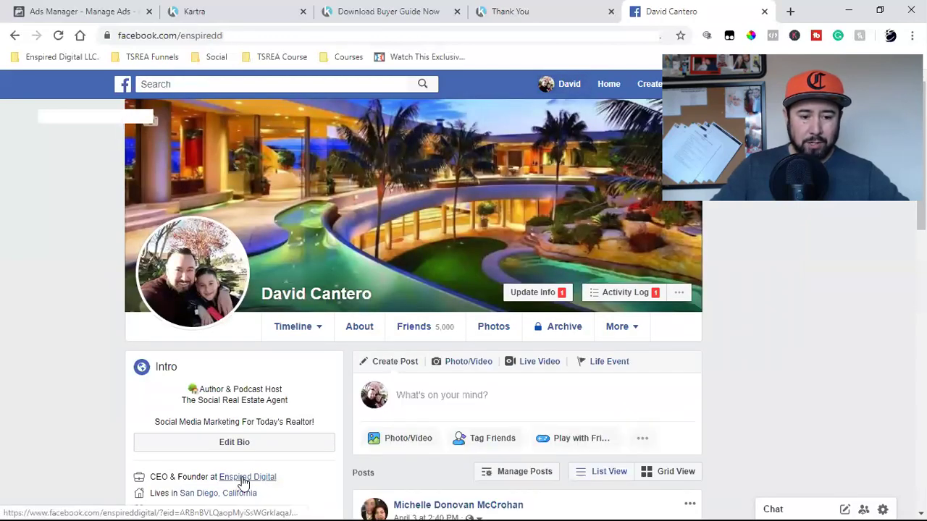
click(239, 479)
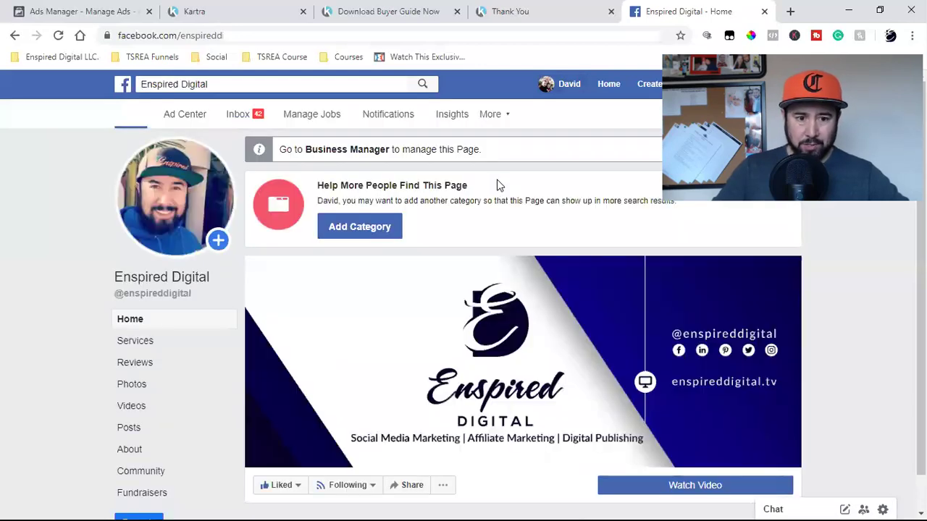
click(519, 118)
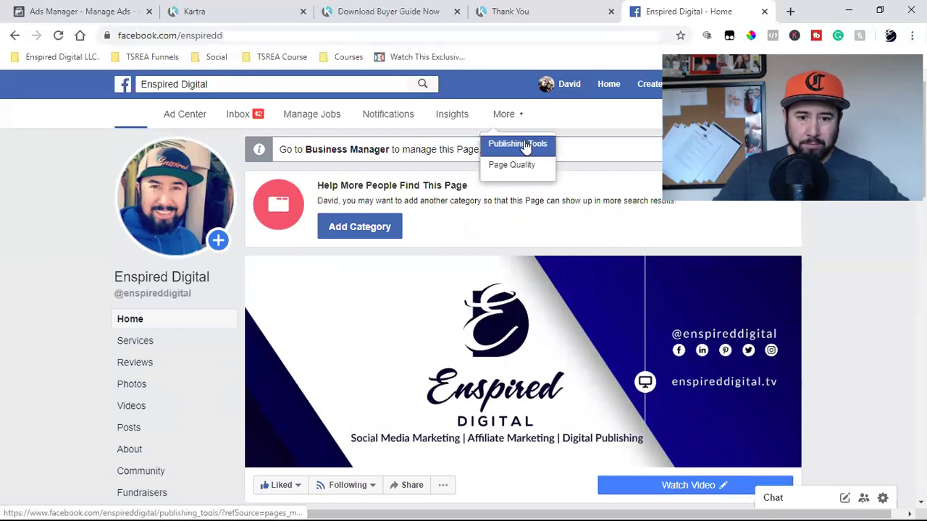
click(527, 144)
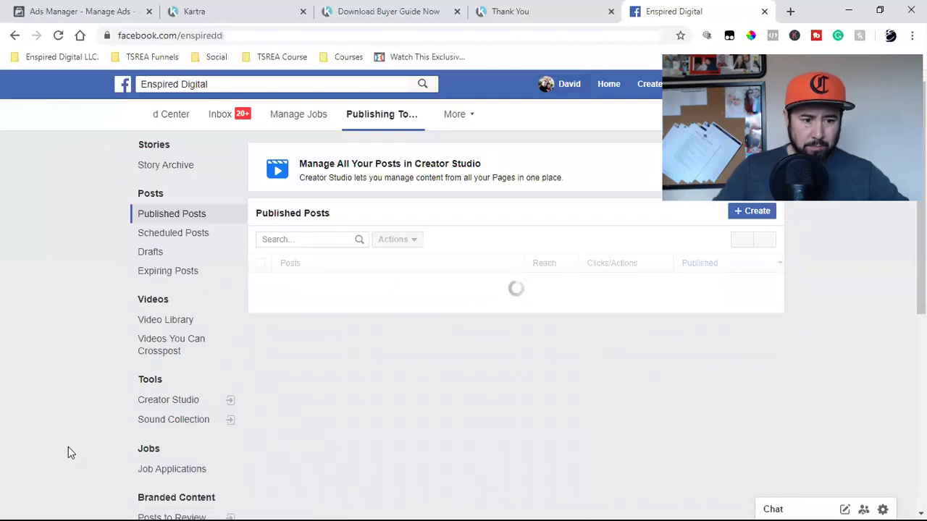
Open the Leads Setup section of Lead Ads Forms and examine its CRM connection options.
scroll(82, 398, down, 2)
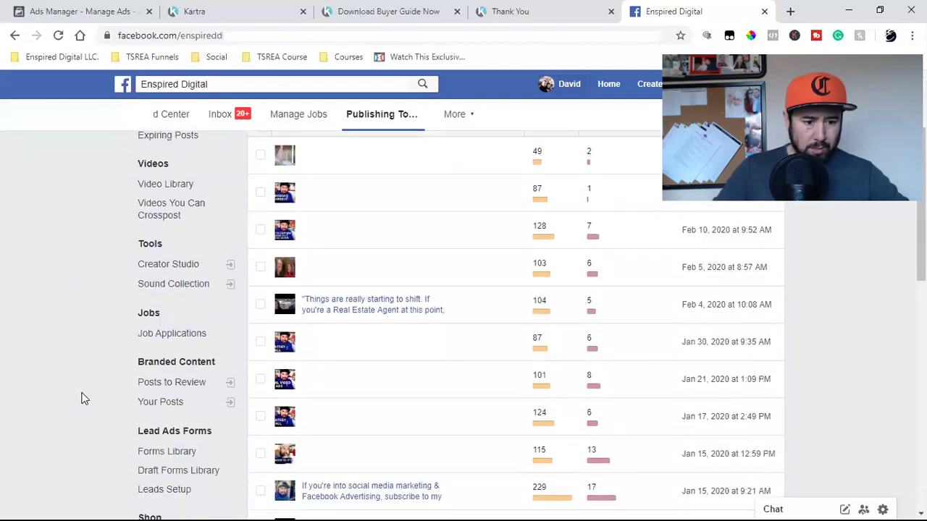
scroll(82, 398, down, 2)
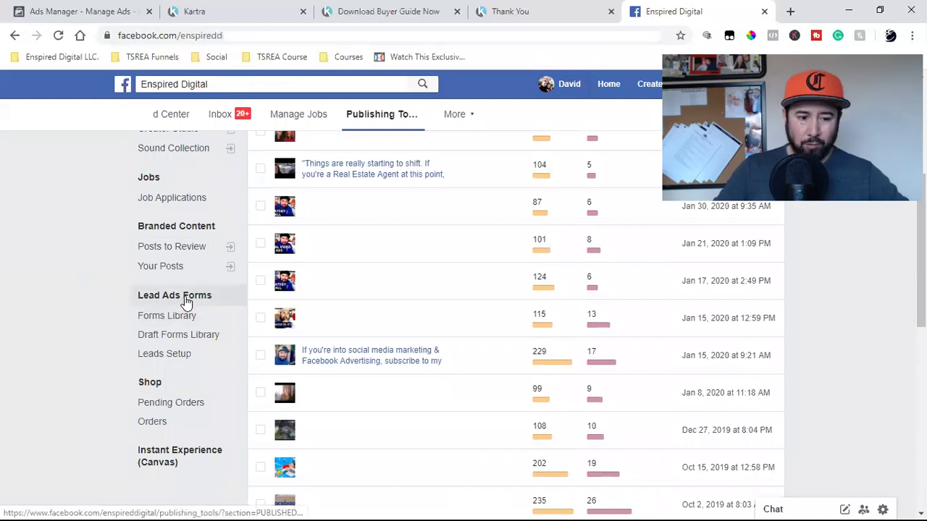
click(165, 355)
scroll(478, 329, up, 4)
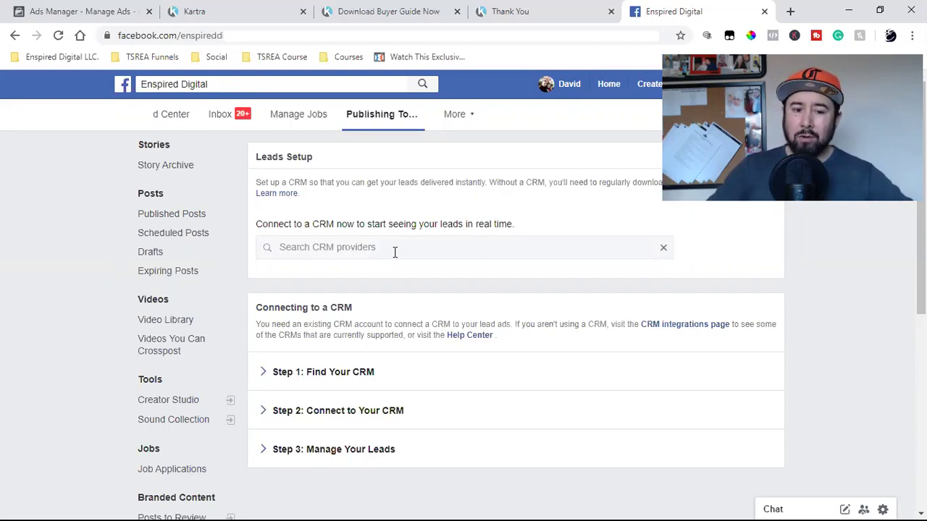
Return to the campaign objectives in Ads Manager and change the marketing objective from Lead generation to Conversions.
click(58, 6)
scroll(483, 266, up, 3)
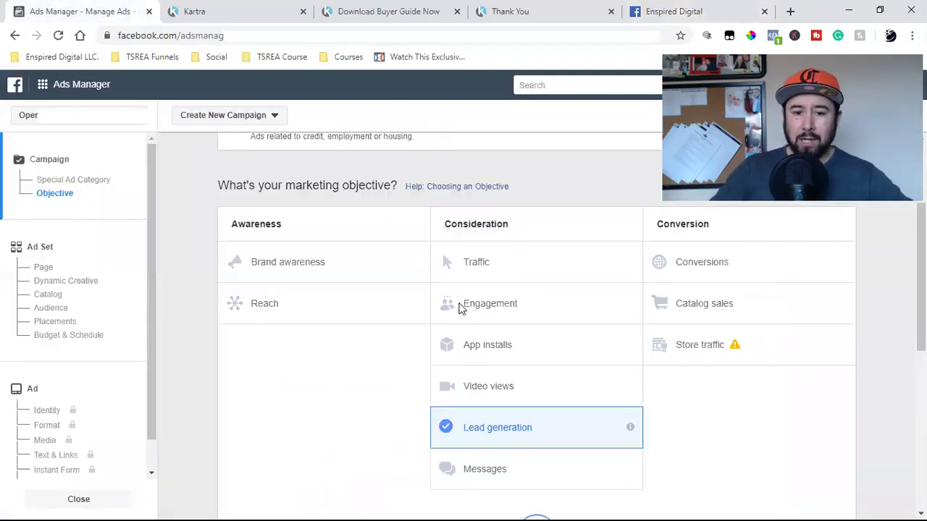
scroll(358, 352, down, 3)
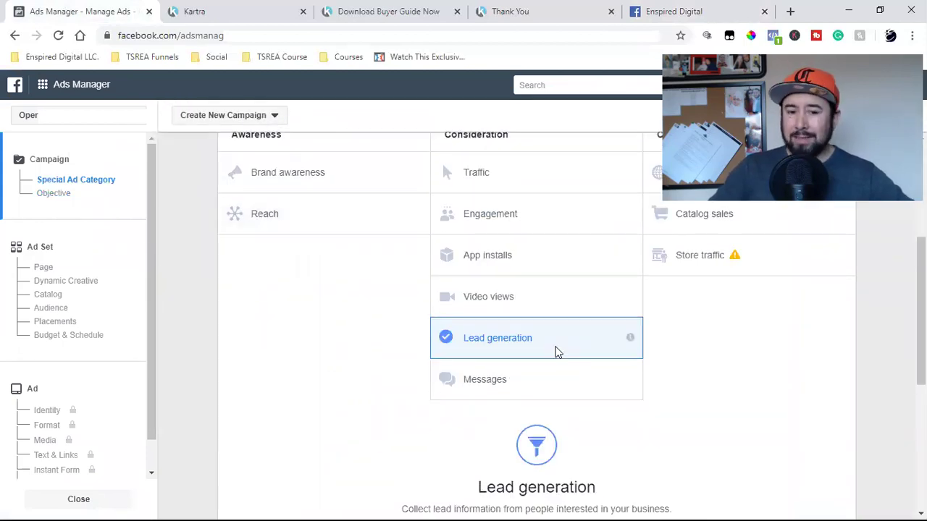
scroll(556, 351, up, 2)
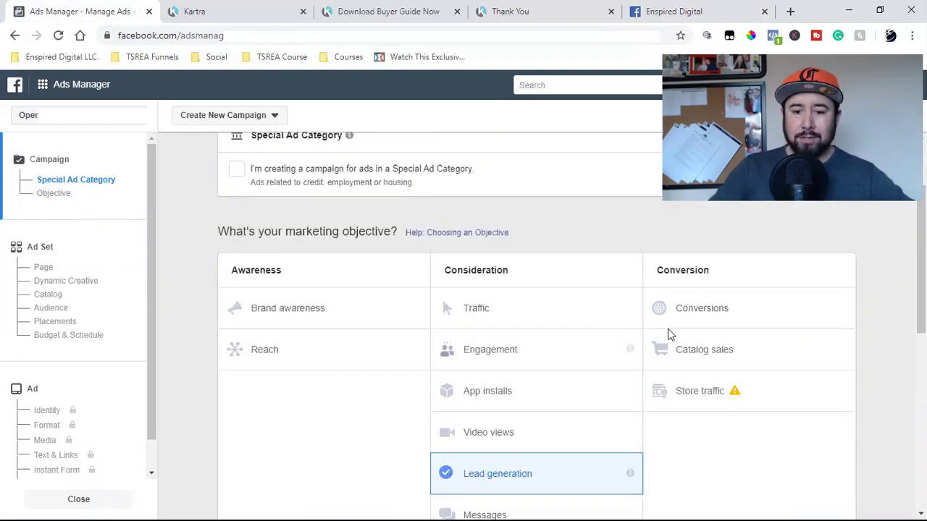
click(731, 309)
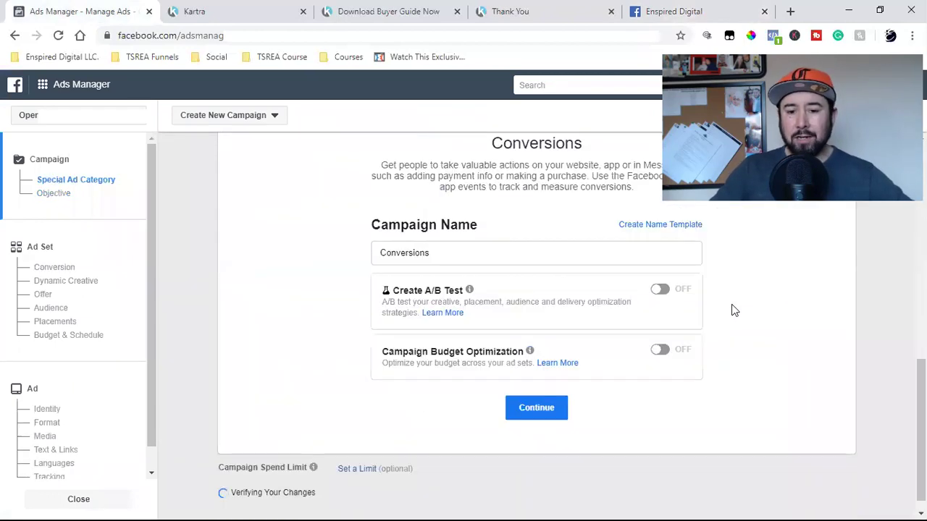
scroll(731, 308, up, 5)
scroll(732, 310, up, 2)
scroll(731, 310, down, 1)
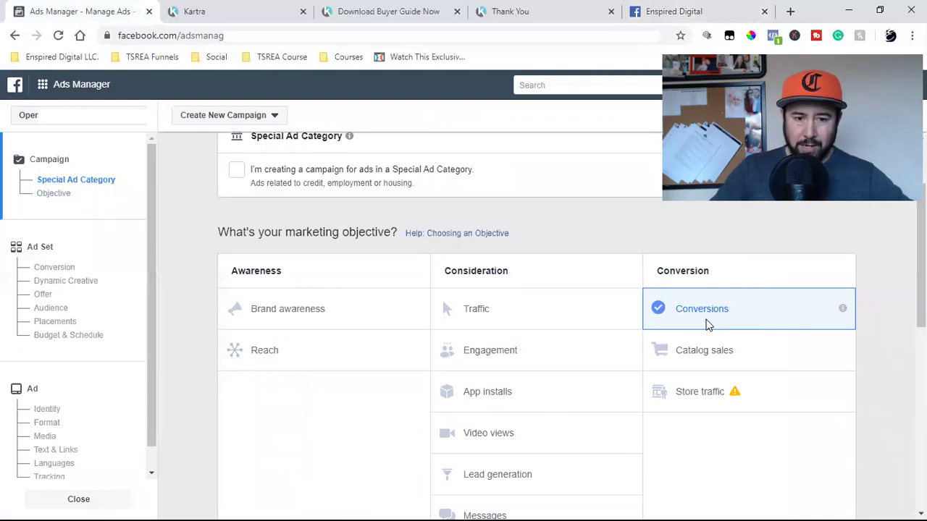
Switch to the Download Buyer Guide Now landing page and examine its free download offer, opt-in form and client reviews.
click(347, 8)
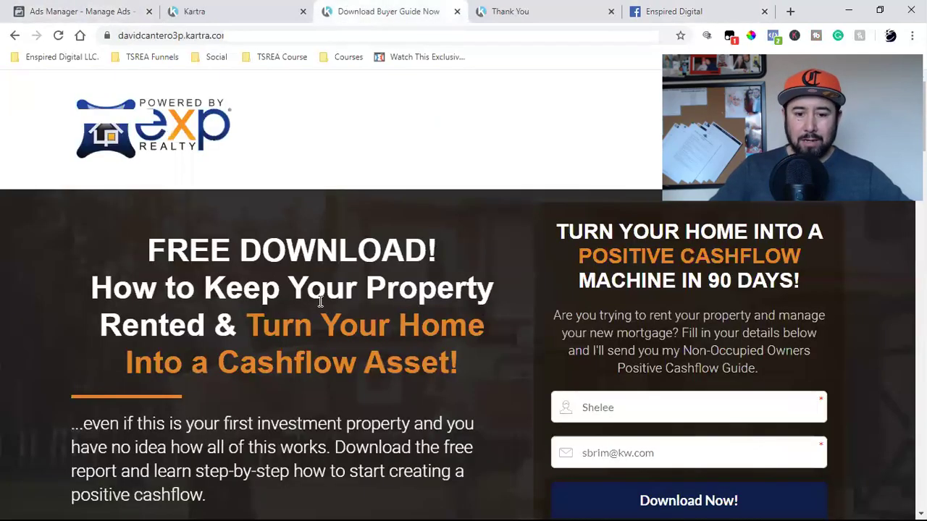
scroll(492, 341, down, 4)
scroll(488, 293, up, 3)
scroll(484, 297, down, 1)
scroll(480, 301, down, 8)
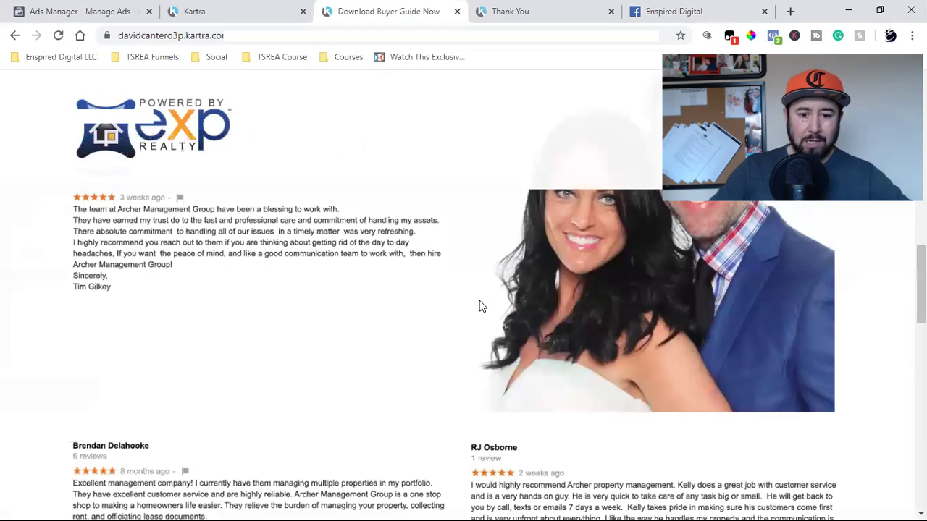
Examine the landing page's client reviews and opt-in form alongside the Conversions objective in Ads Manager and the Thank You page.
scroll(480, 304, up, 9)
scroll(476, 304, down, 10)
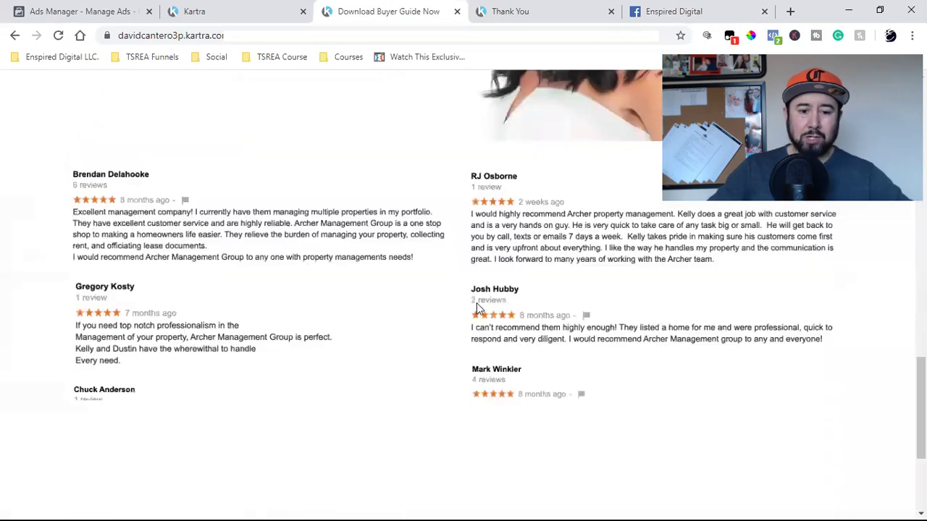
scroll(471, 306, up, 10)
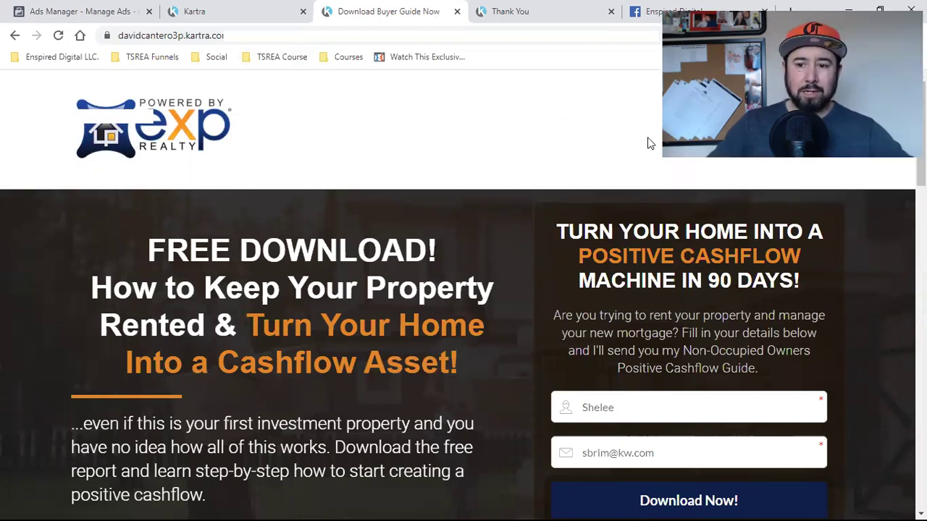
click(94, 11)
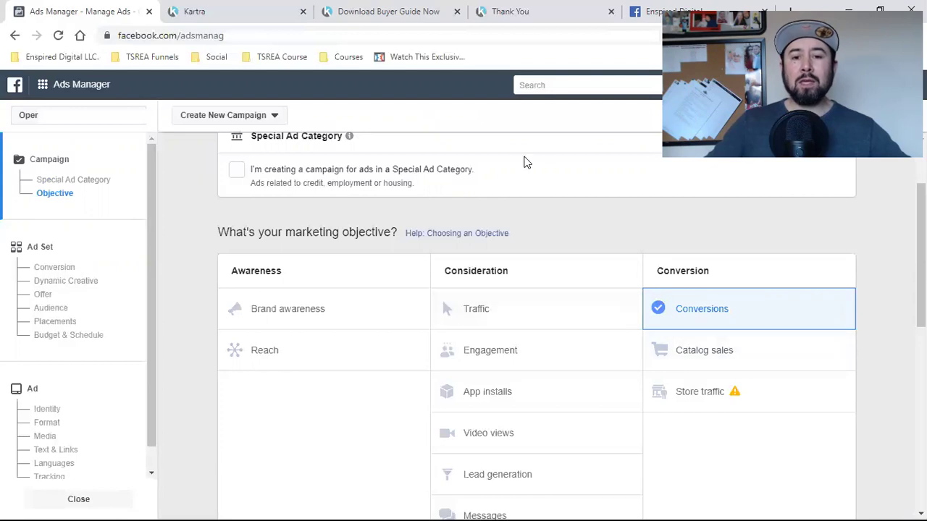
click(414, 6)
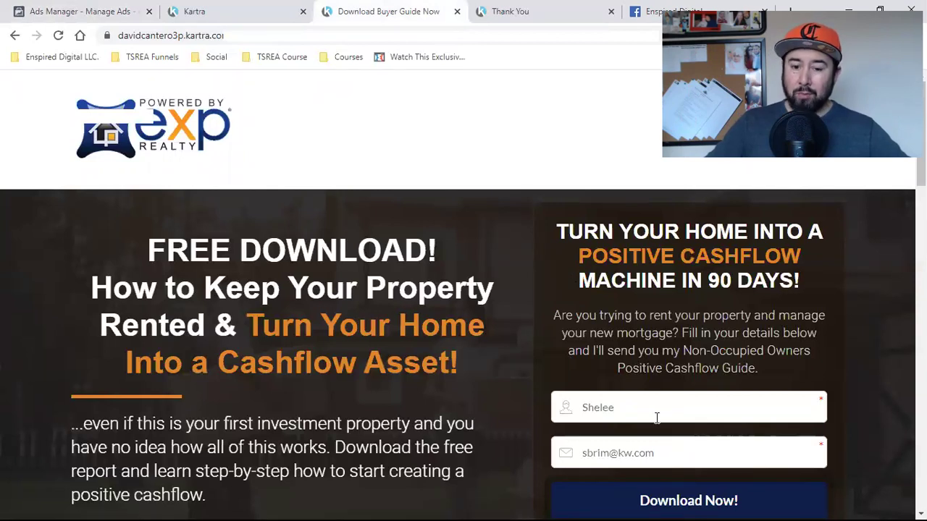
scroll(664, 417, down, 2)
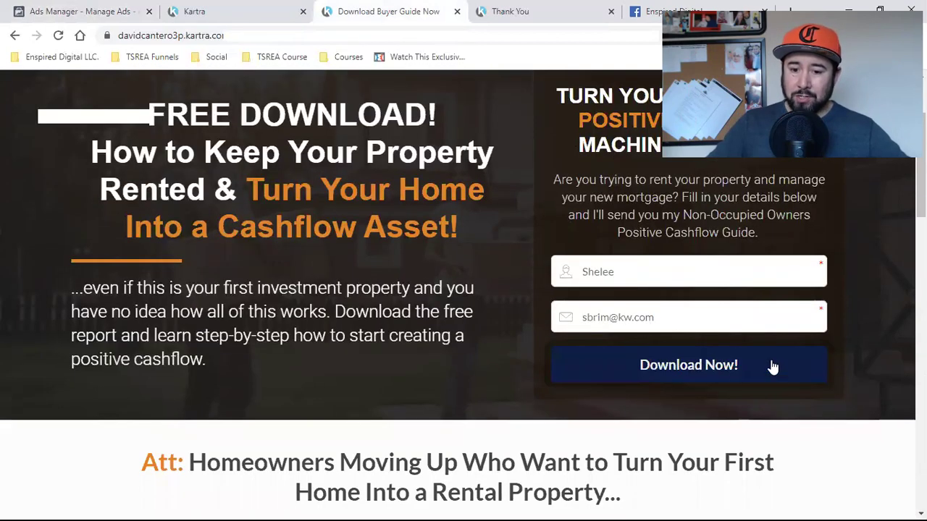
click(582, 8)
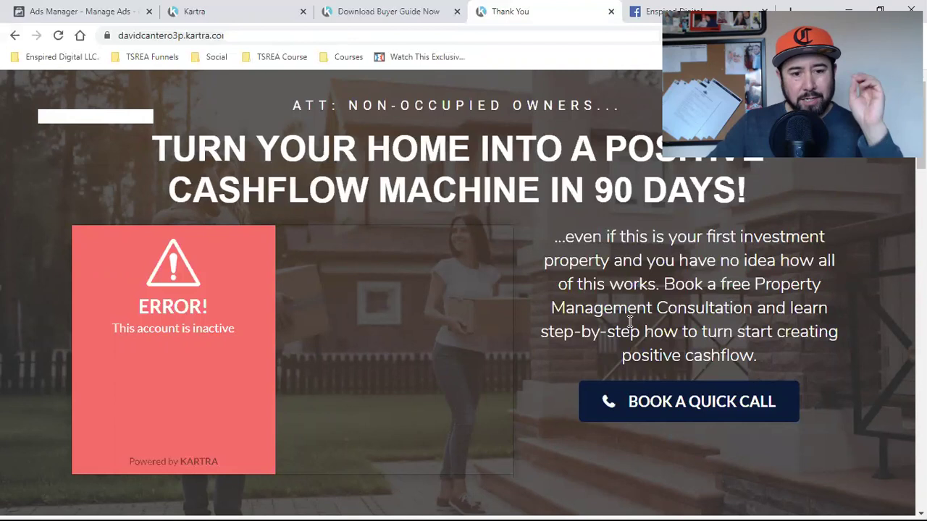
Return to Ads Manager and open Events Manager, leaving the campaign page without saving its changes.
click(101, 11)
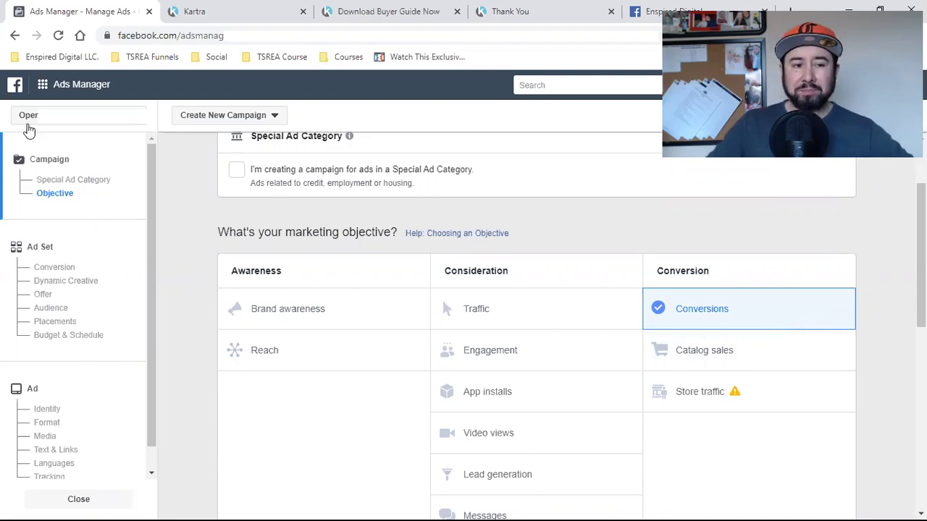
click(36, 87)
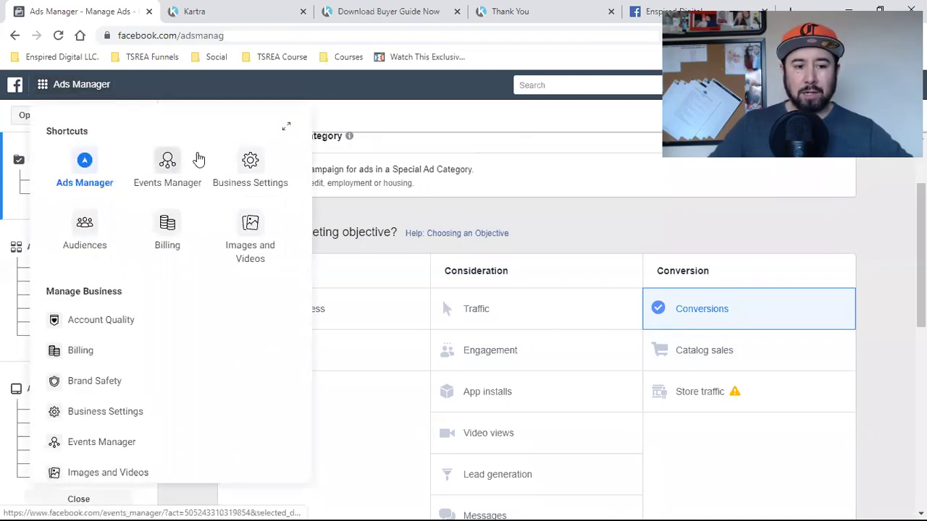
click(155, 160)
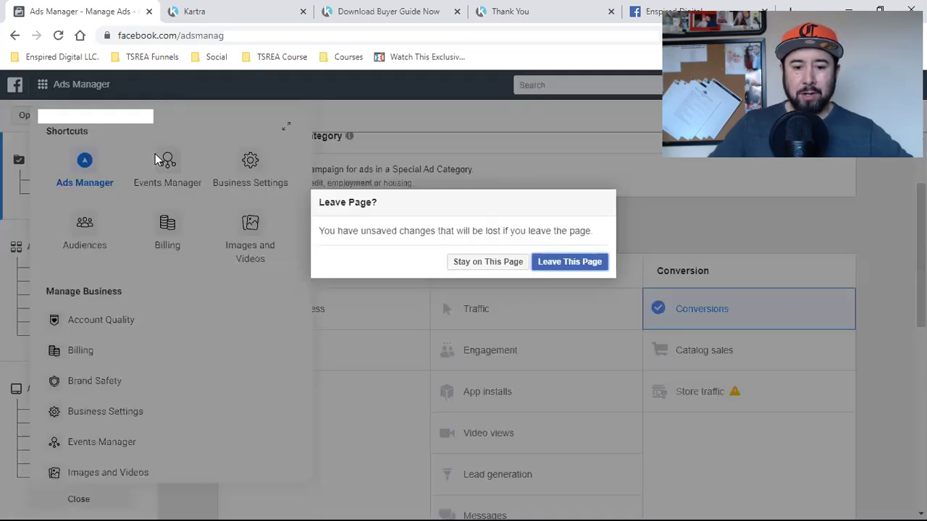
click(539, 266)
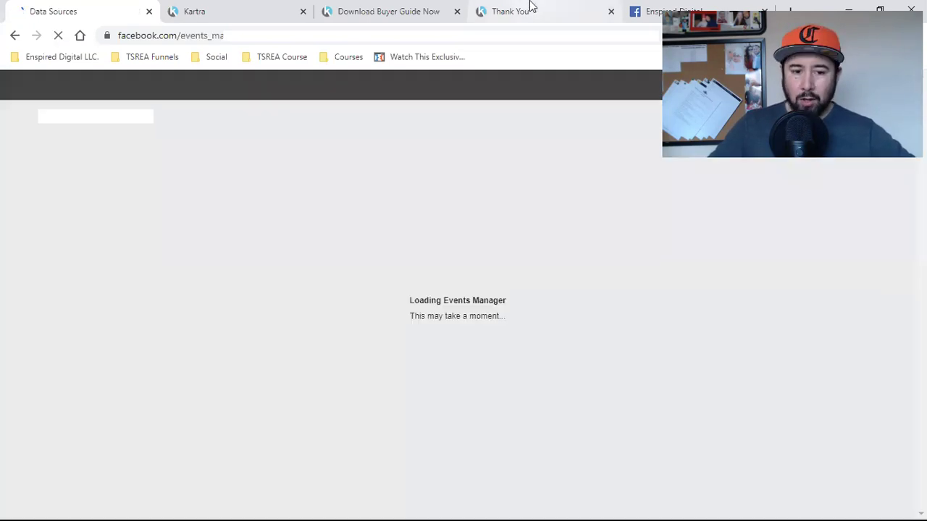
Compare the Thank You page with the Download Buyer Guide Now landing page, checking the landing page's address and header.
click(530, 9)
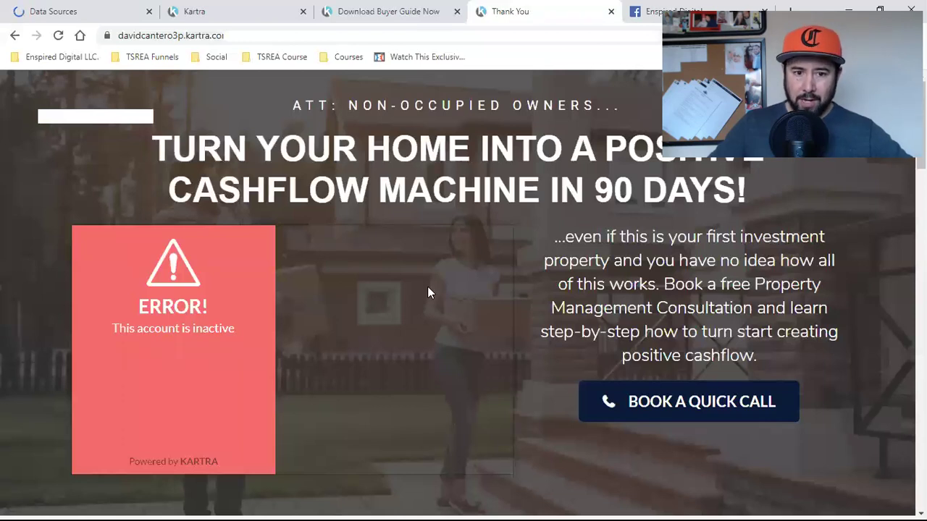
click(380, 11)
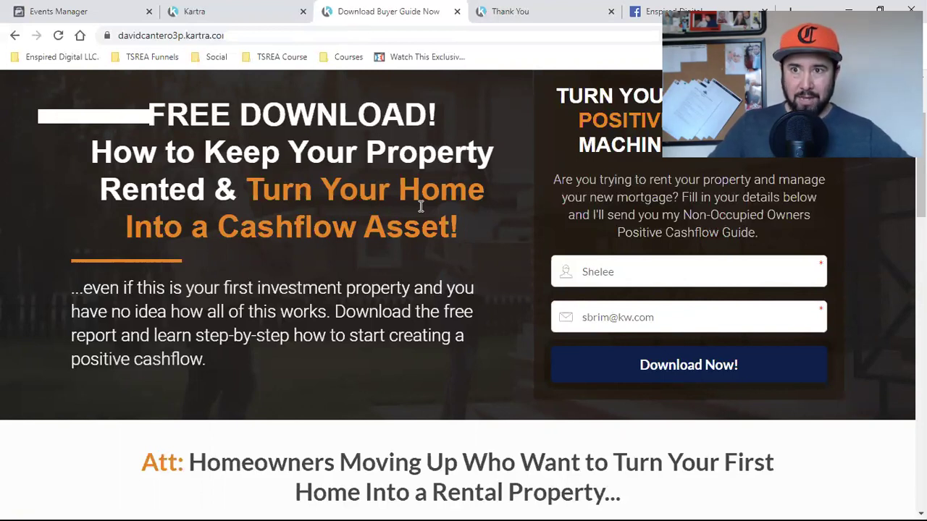
click(203, 39)
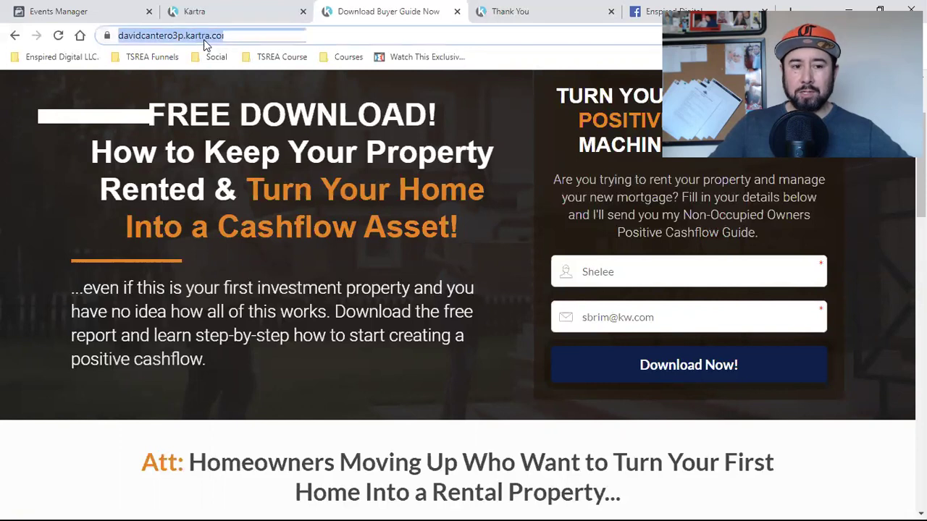
click(406, 187)
scroll(420, 239, up, 2)
scroll(420, 239, up, 1)
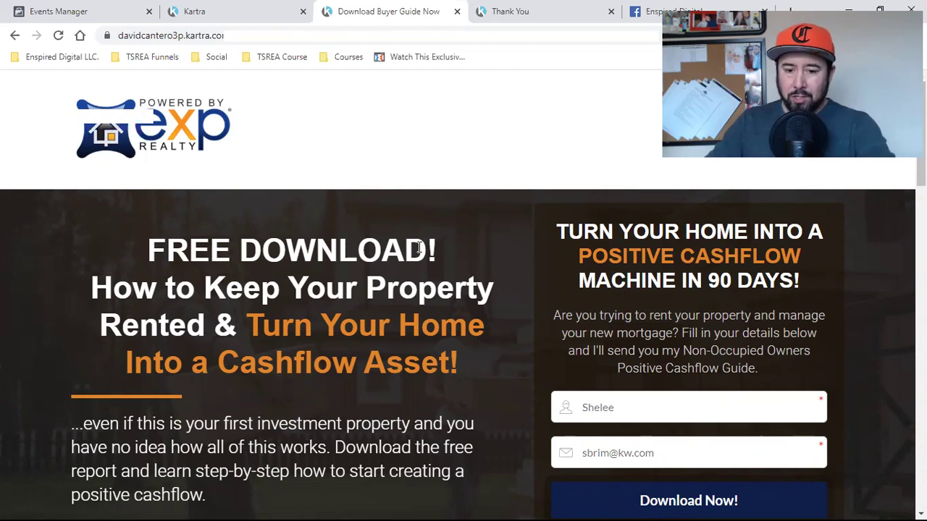
Clear the prefilled first name and email address from the landing page's opt-in form.
scroll(419, 248, down, 2)
double_click(683, 271)
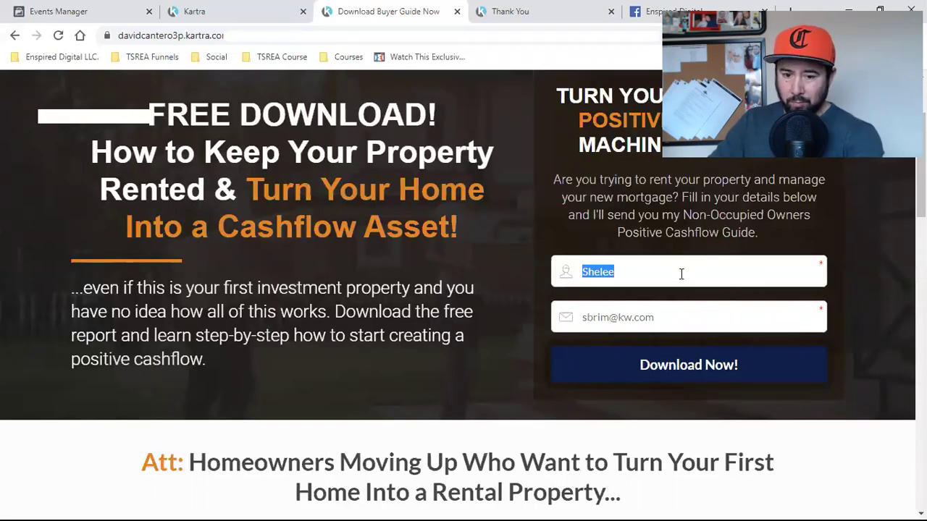
key(BackSpace)
triple_click(668, 307)
key(BackSpace)
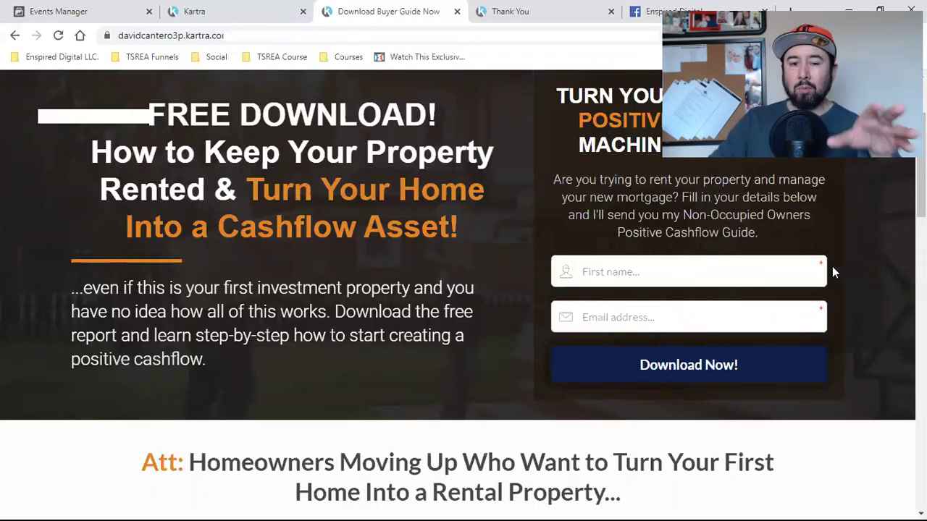
Review the landing page with its emptied opt-in form against the Thank You page.
scroll(335, 405, up, 2)
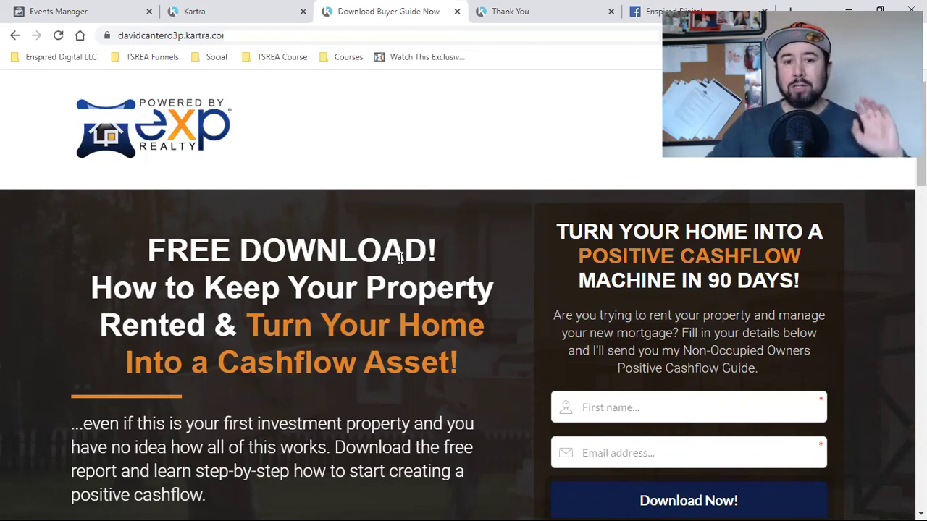
click(482, 9)
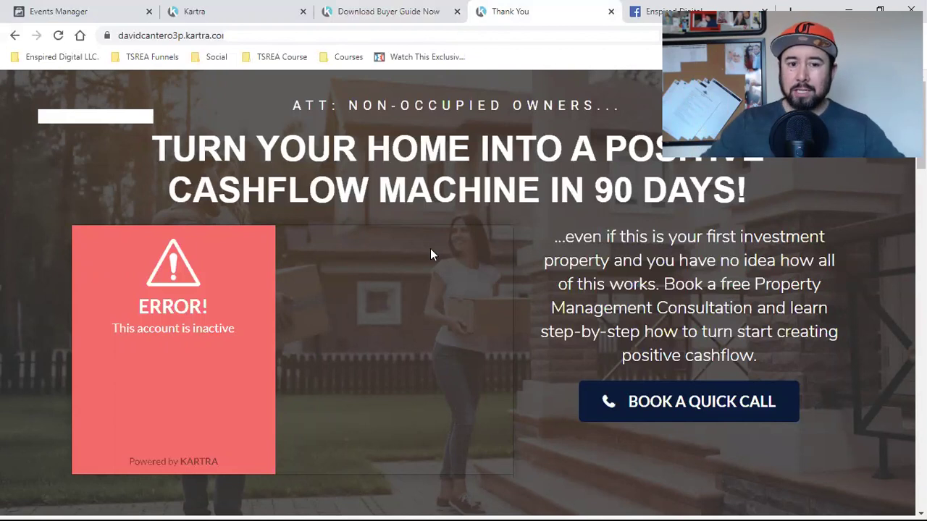
click(396, 7)
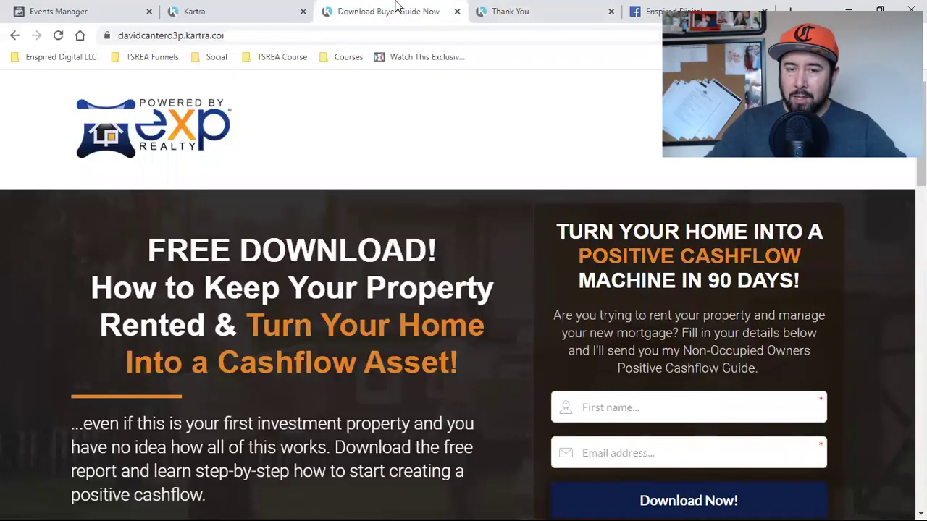
click(498, 8)
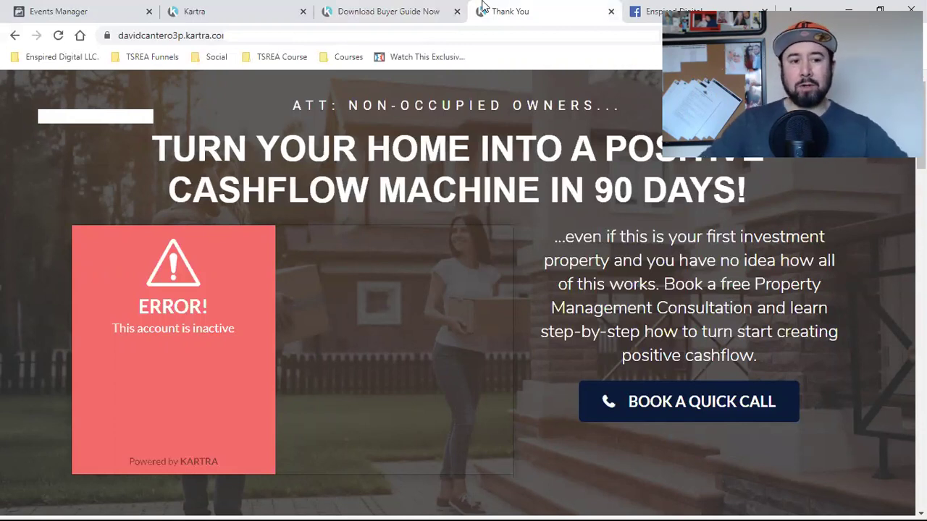
click(180, 36)
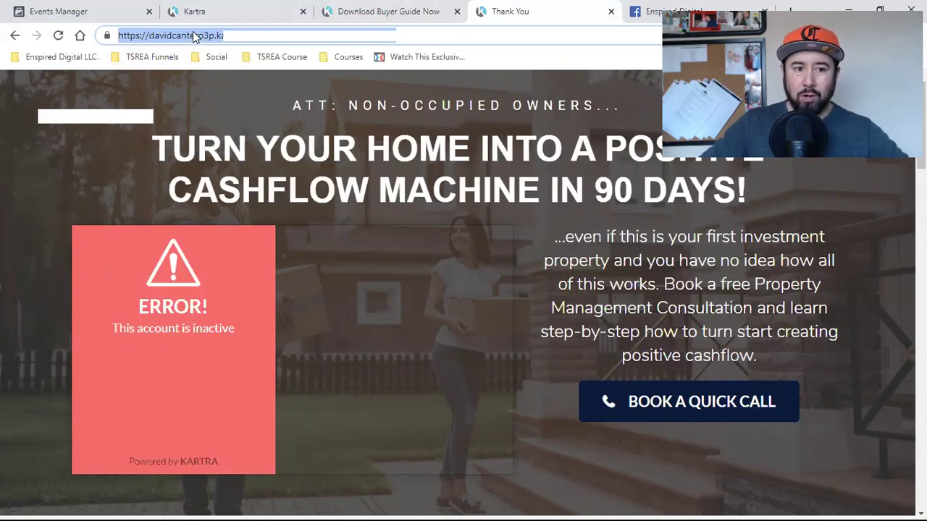
click(194, 35)
drag(151, 35, 617, 34)
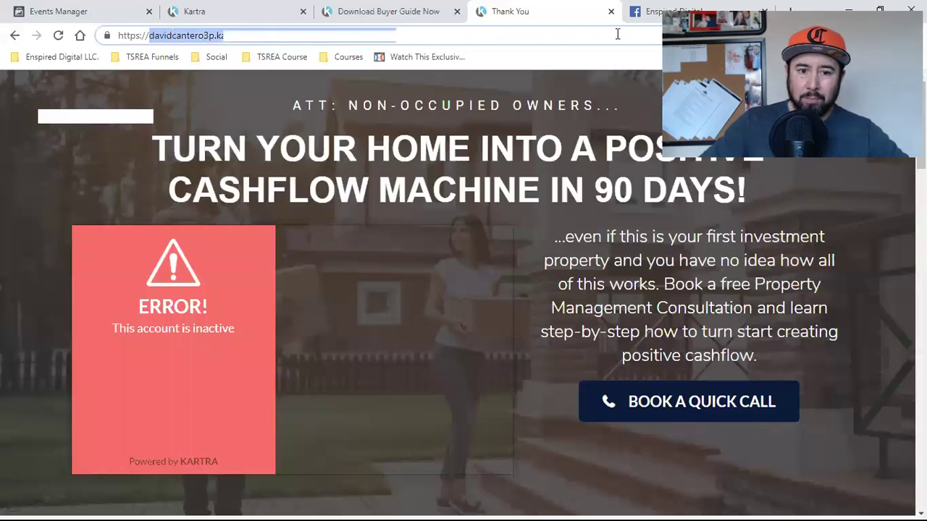
right_click(190, 38)
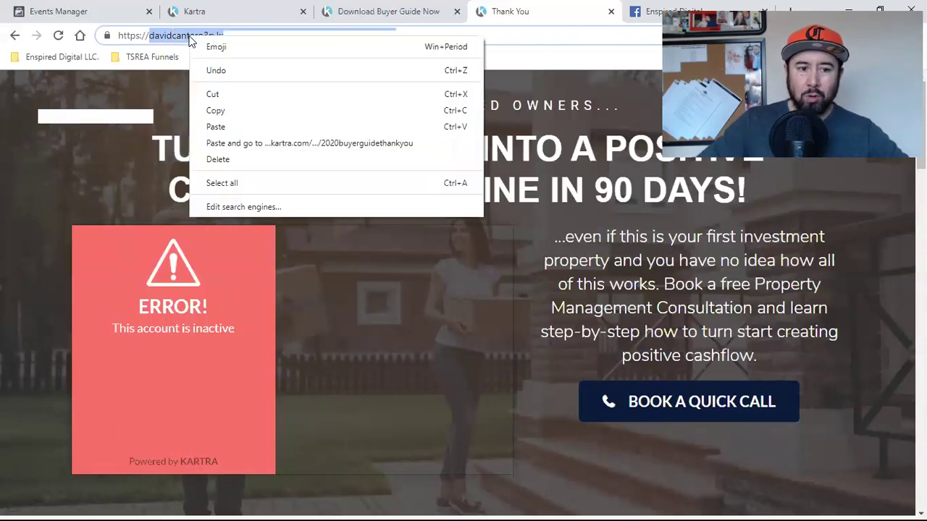
click(231, 112)
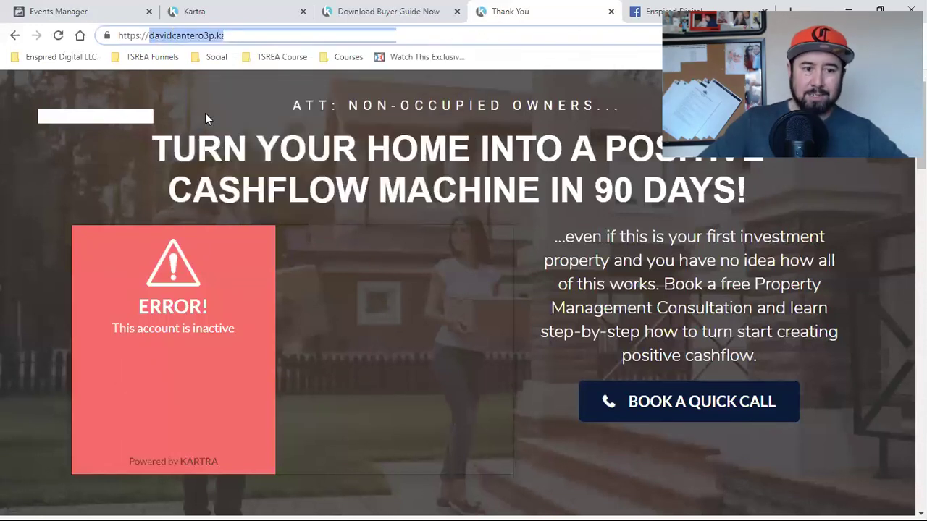
Return to Events Manager, open Custom Conversions, and start creating a custom conversion.
click(72, 11)
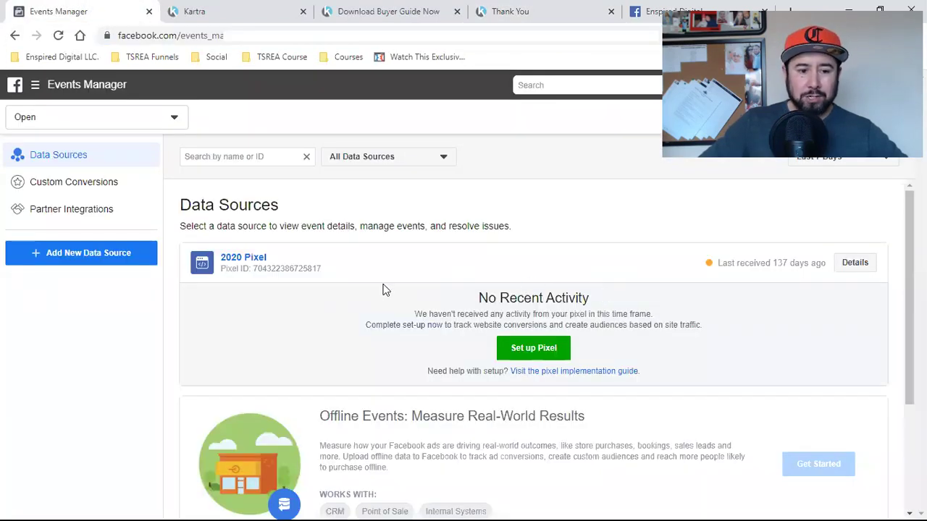
click(35, 85)
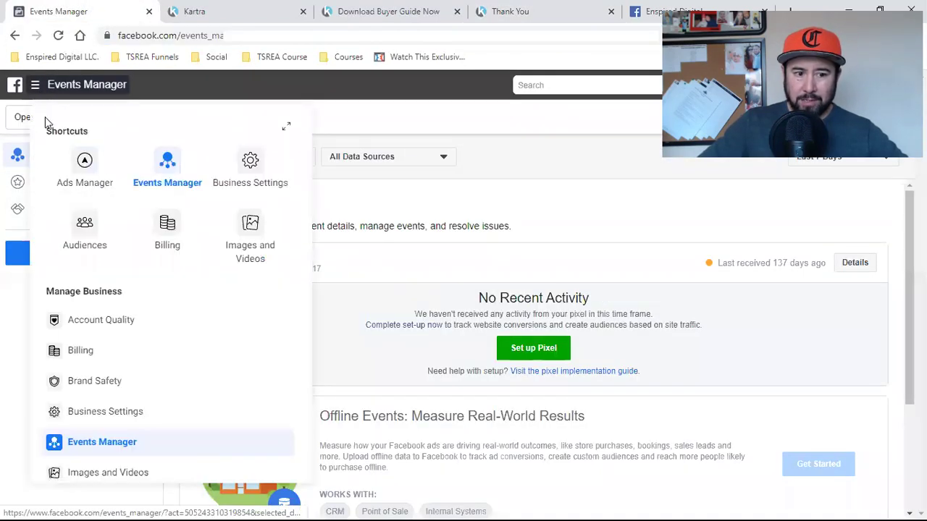
click(402, 127)
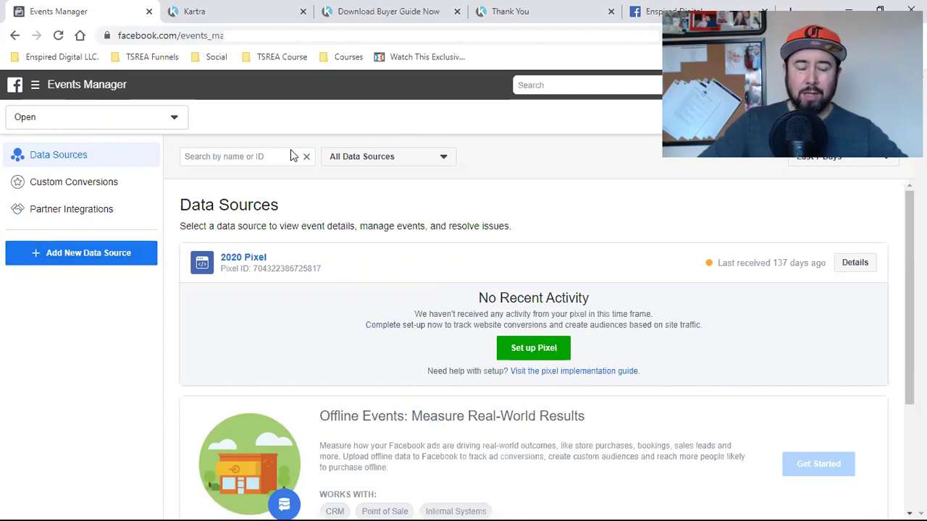
click(46, 186)
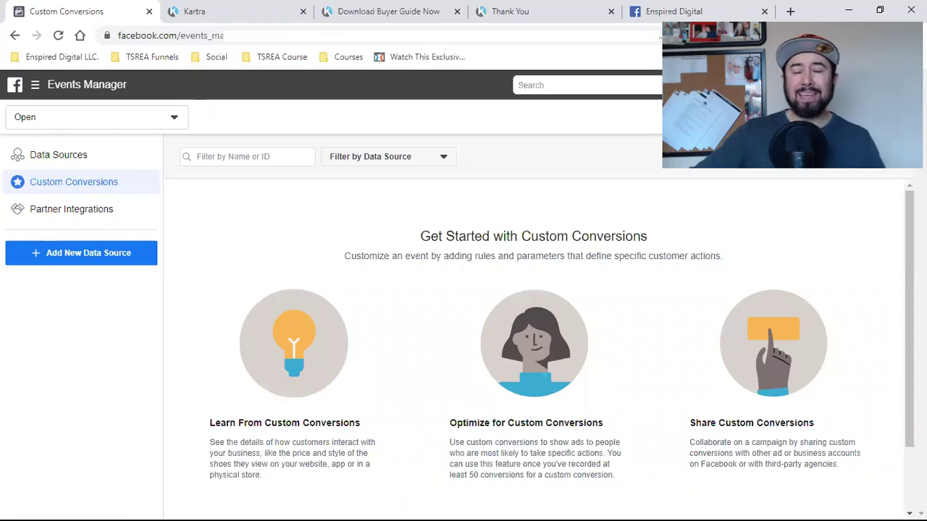
click(838, 158)
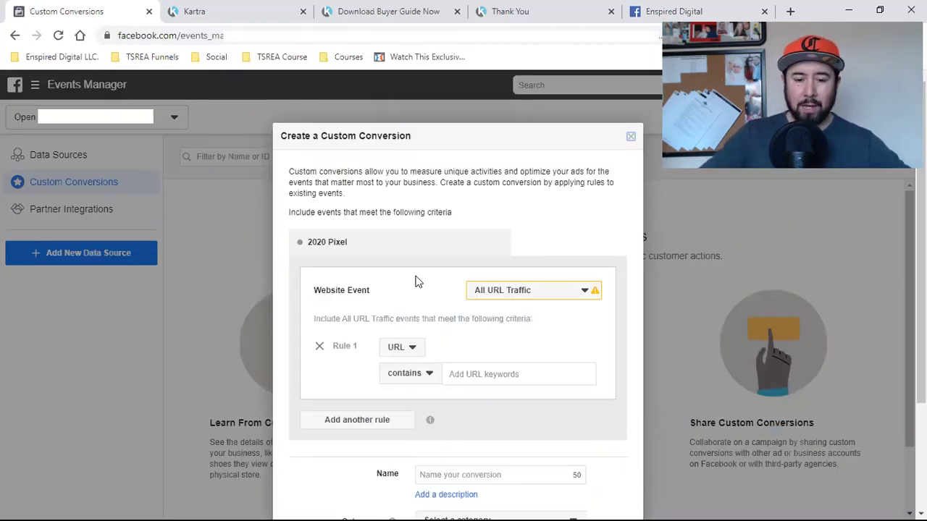
Set Rule 1 to URL contains with the copied Thank You page address, and choose All URL Traffic as the website event.
click(404, 376)
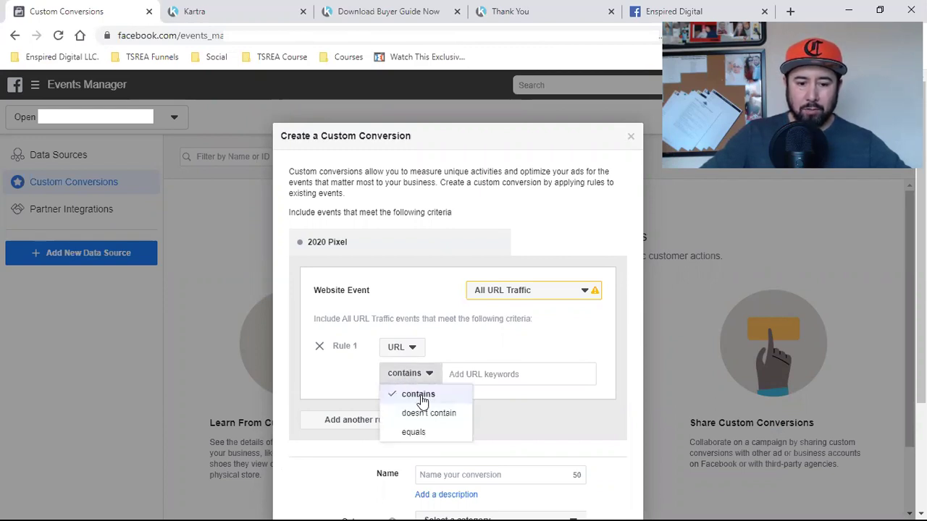
click(423, 398)
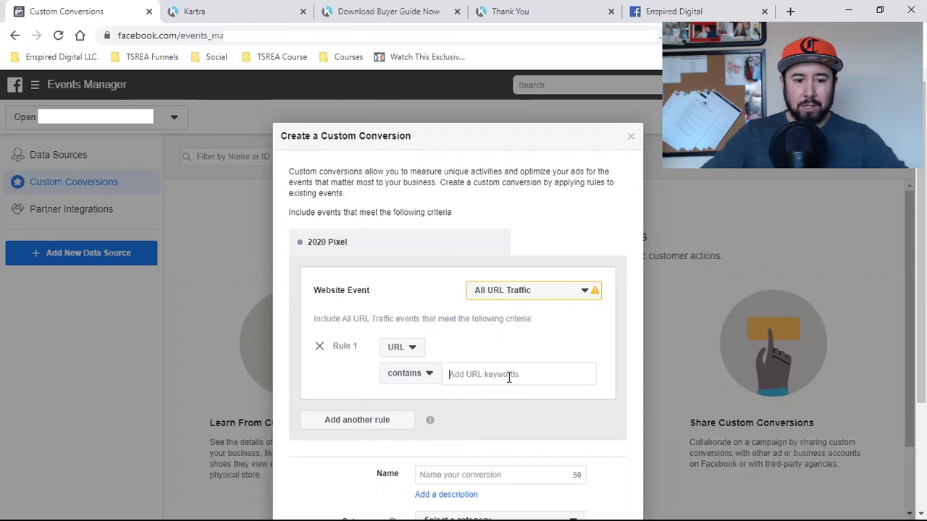
key(ctrl+v)
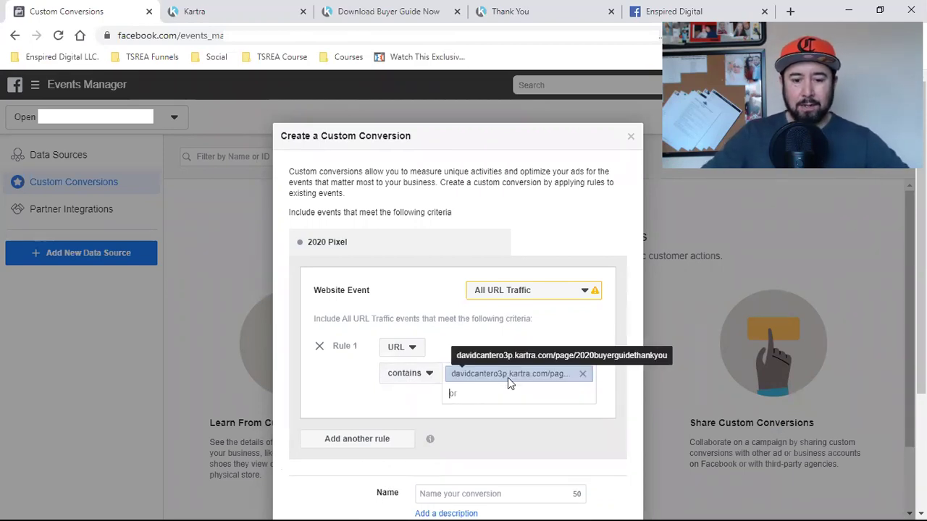
click(523, 292)
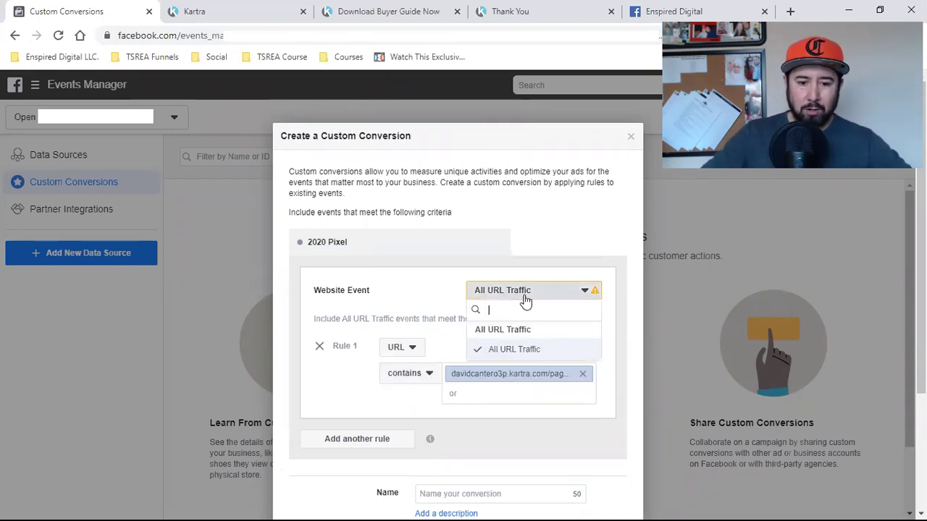
click(528, 350)
mouse_move(591, 297)
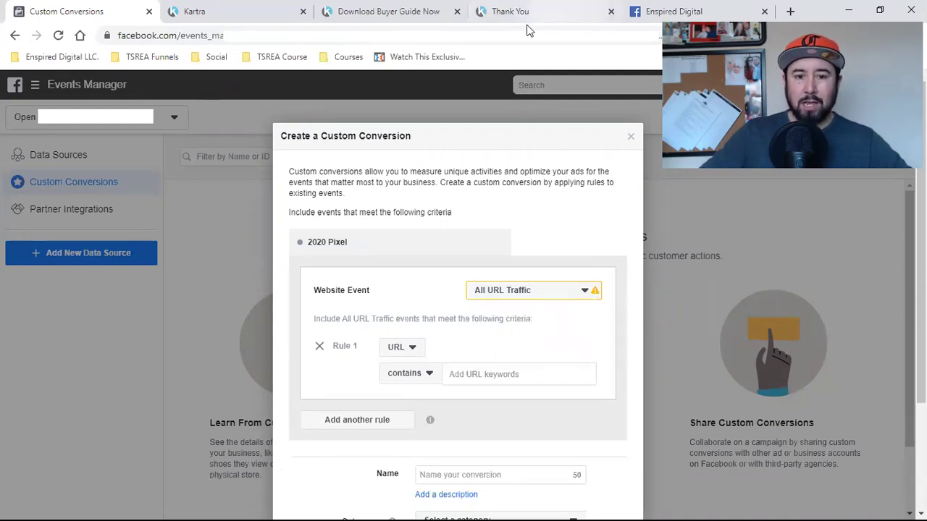
Recheck the Thank You page and paste its copied address as the URL keyword for Rule 1 of the custom conversion.
click(500, 8)
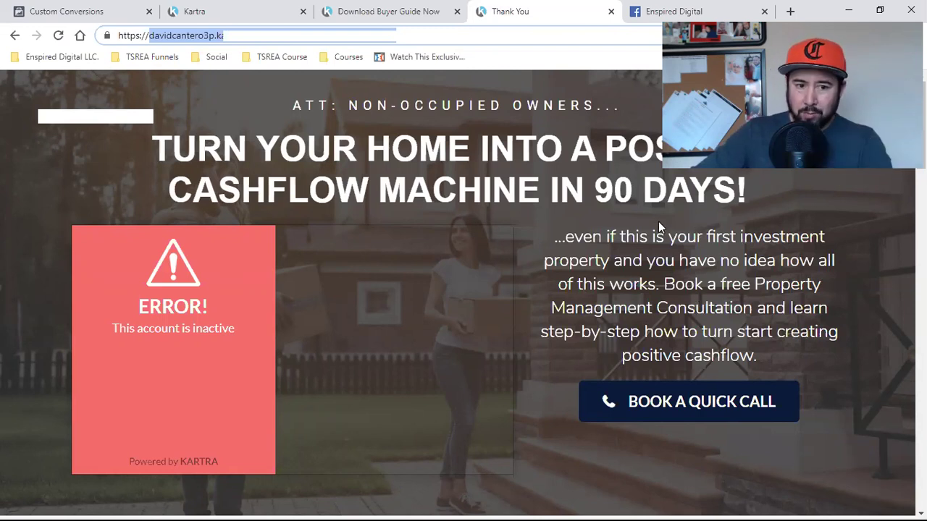
click(134, 9)
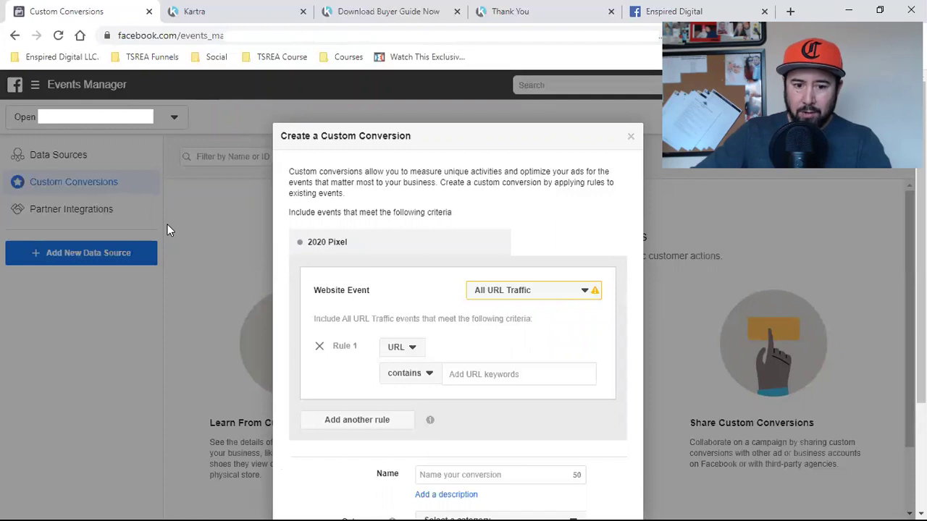
click(487, 6)
click(127, 6)
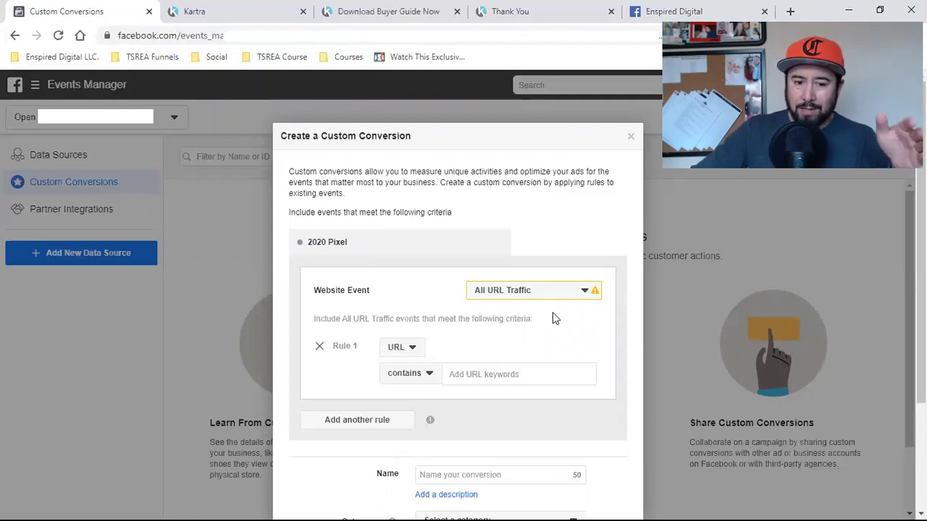
click(480, 374)
key(ctrl+v)
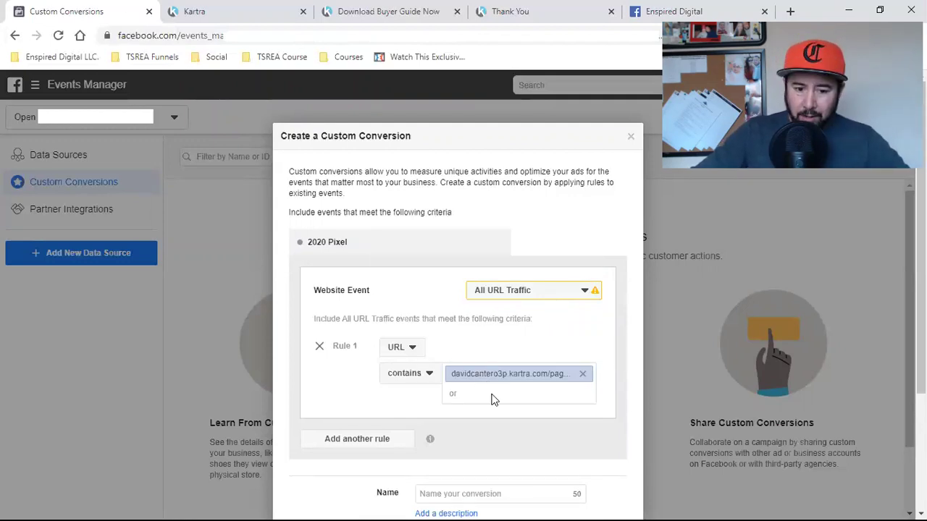
Name the custom conversion Buyer Leads and set its category to Lead.
scroll(491, 399, down, 3)
click(461, 328)
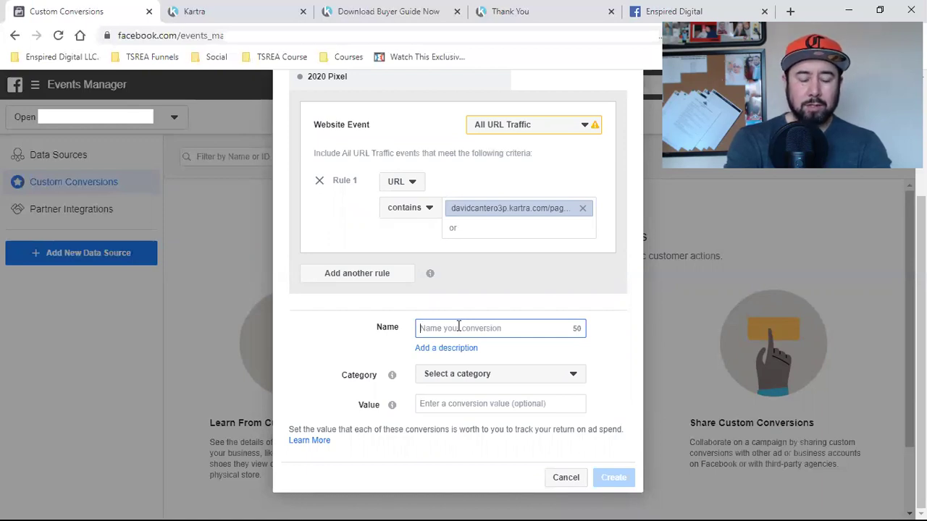
text(Buyer)
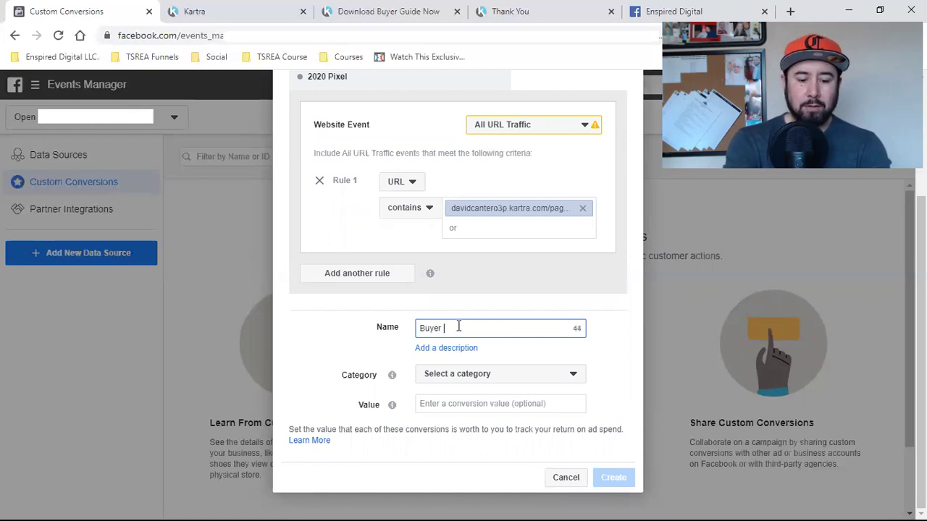
text( Lead)
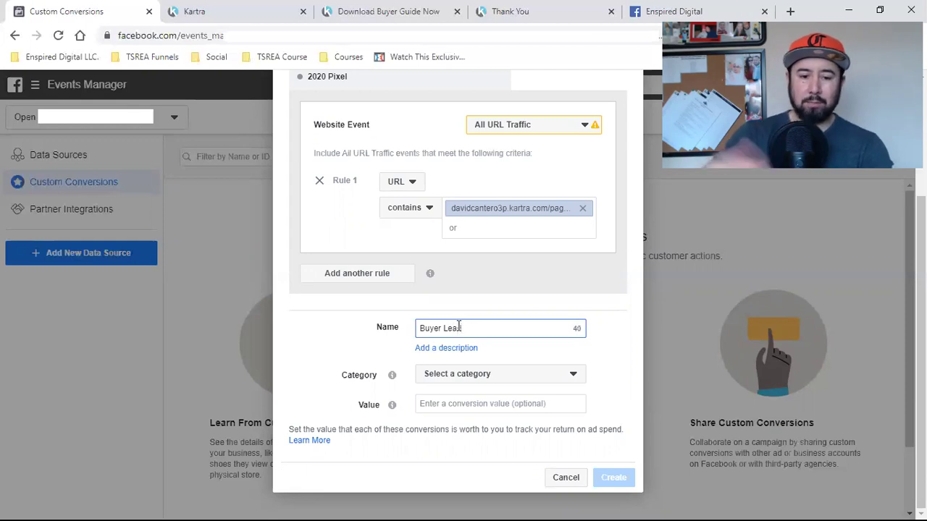
text(s)
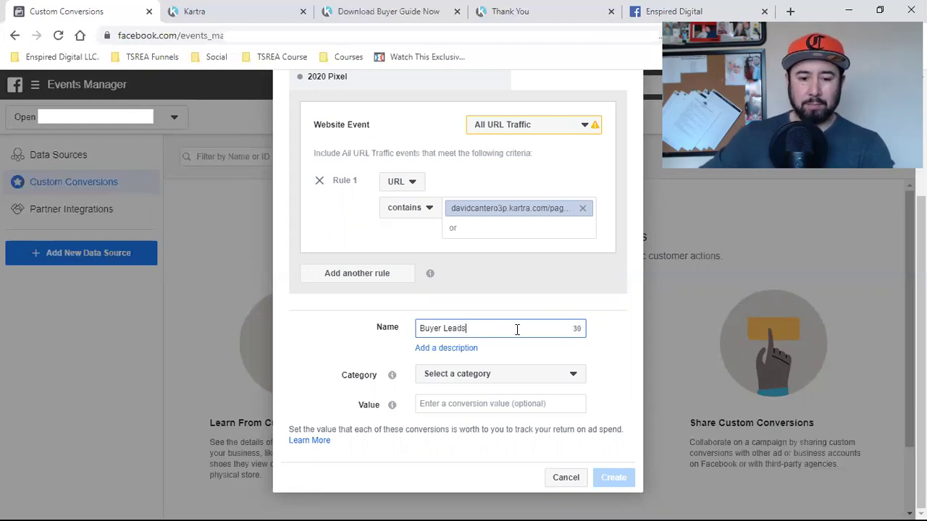
click(474, 379)
scroll(454, 286, down, 3)
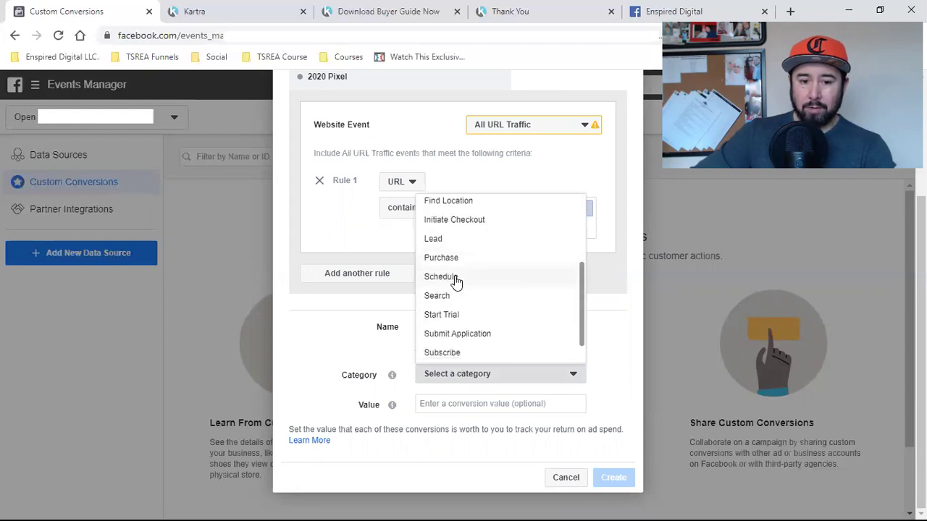
click(458, 241)
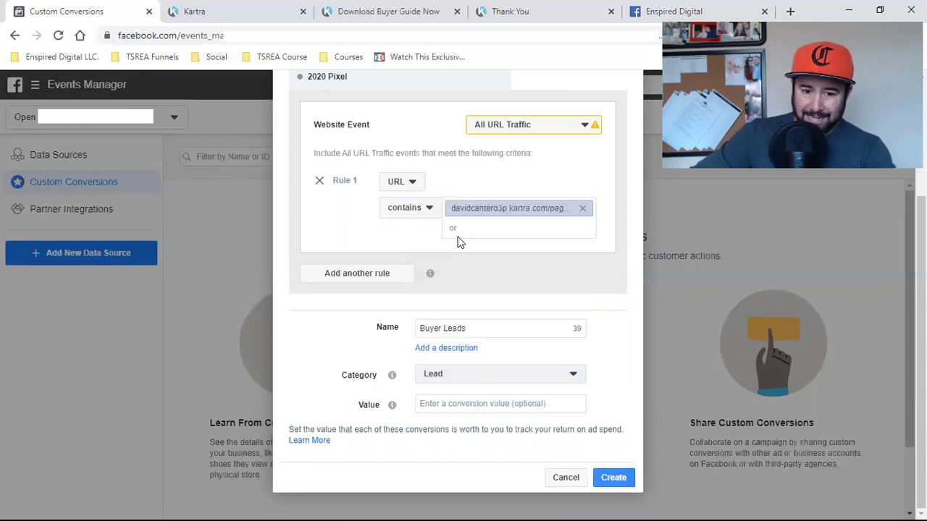
Review the available conversion categories, from Add Payment Info through Other, and keep Lead selected.
click(468, 370)
scroll(487, 256, up, 3)
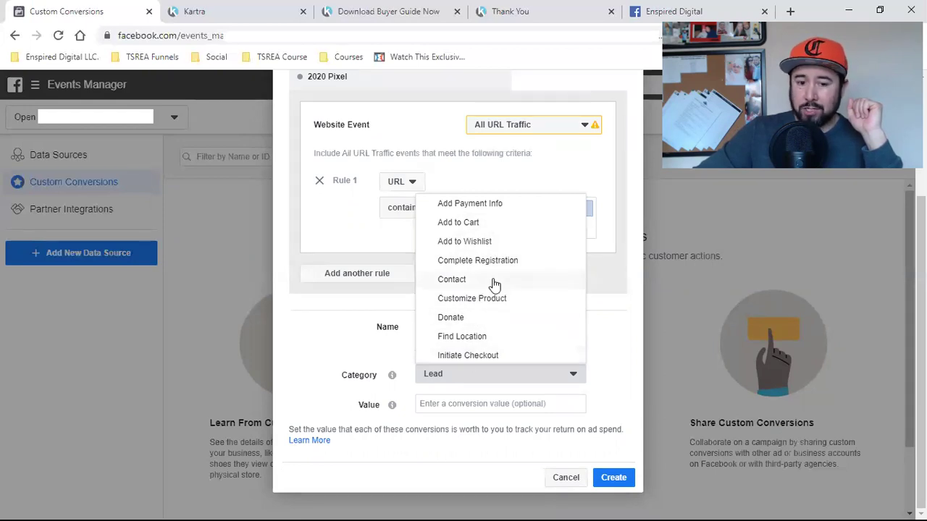
scroll(493, 284, down, 3)
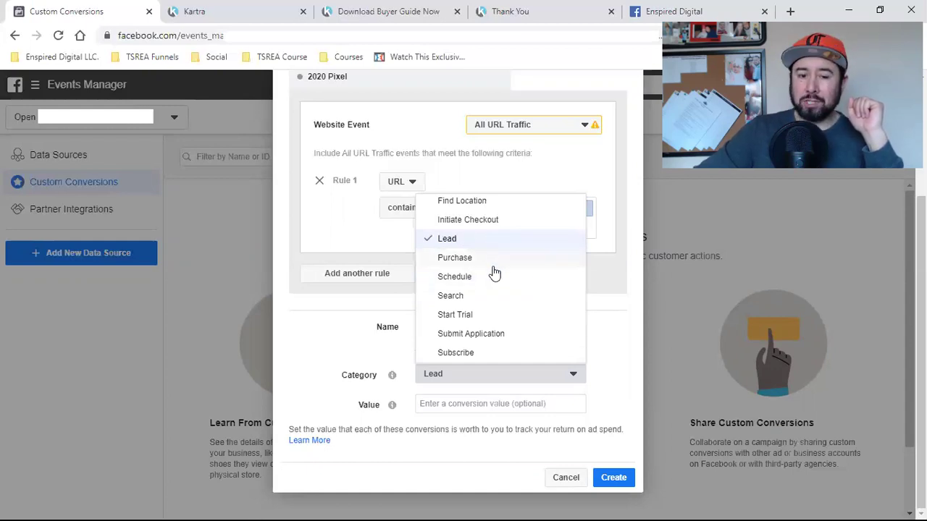
scroll(495, 268, down, 1)
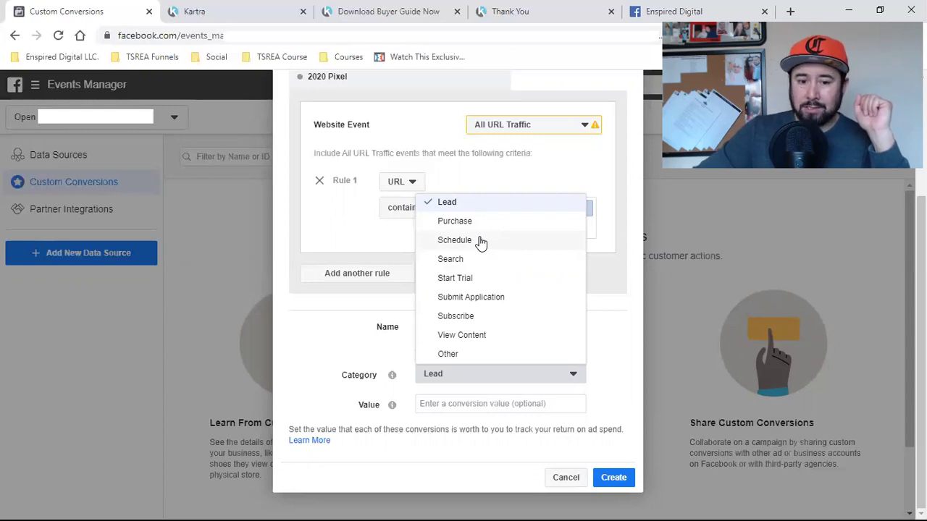
scroll(483, 251, up, 2)
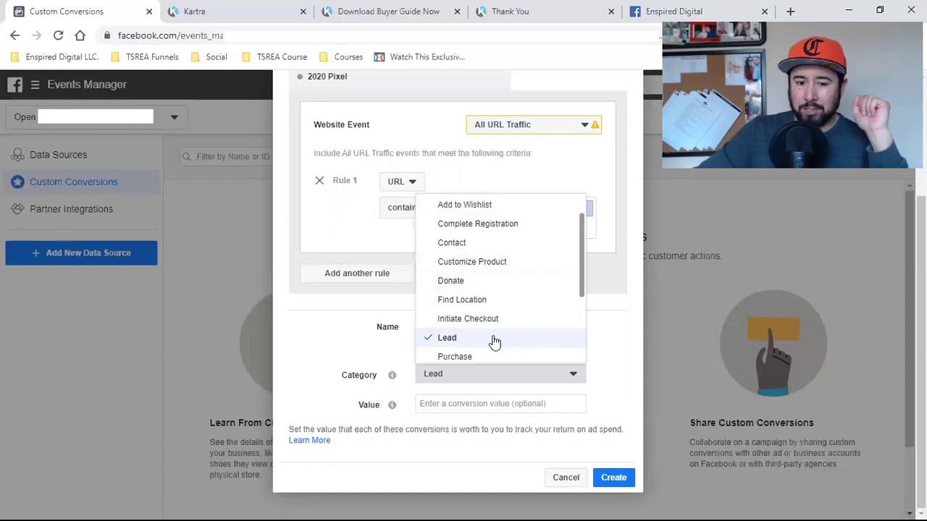
scroll(509, 316, down, 2)
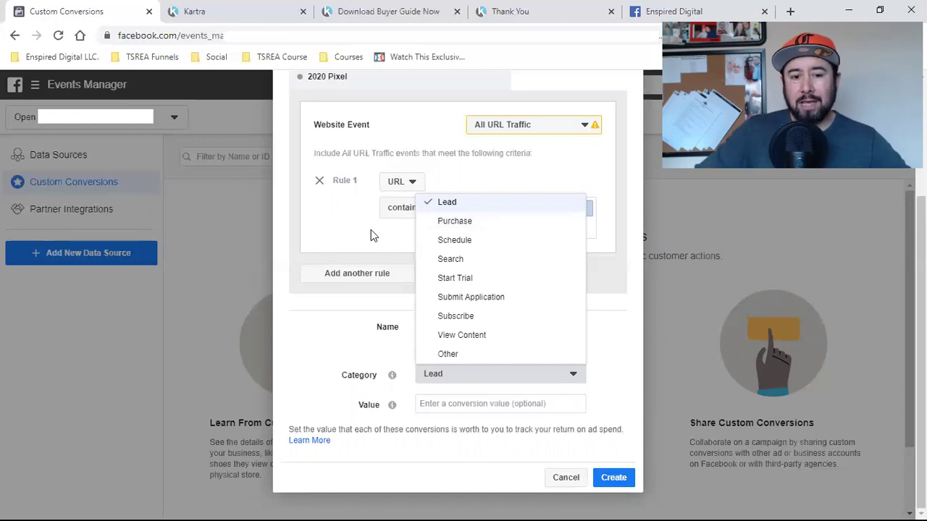
click(412, 233)
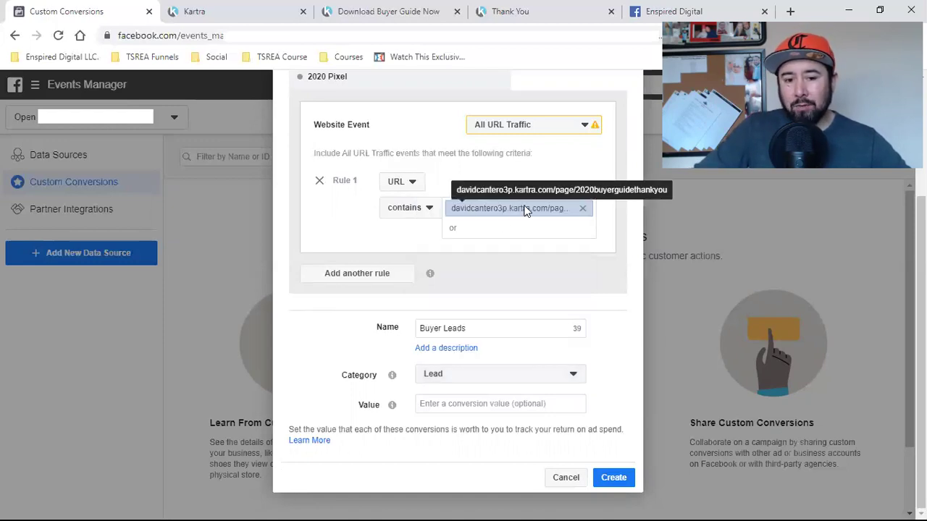
Try the Purchase category for the Buyer Leads conversion and restore it to Lead.
click(459, 328)
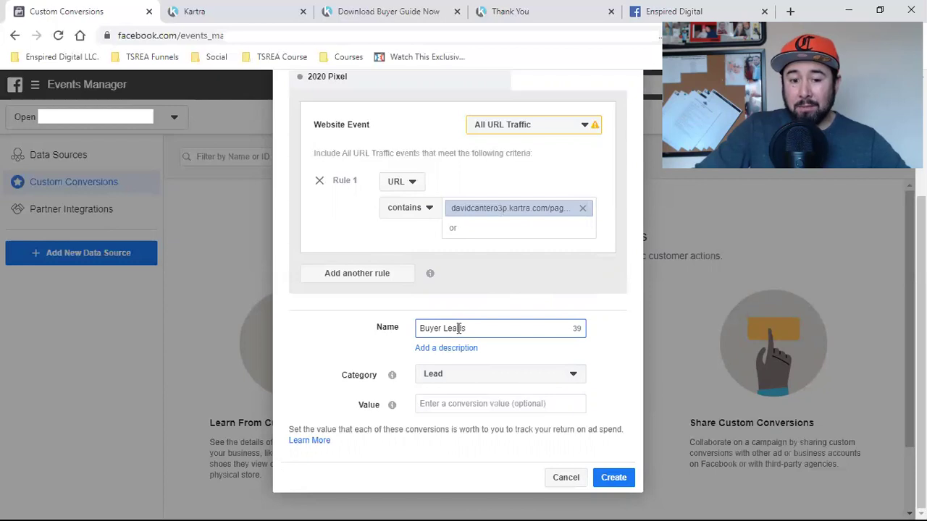
click(463, 377)
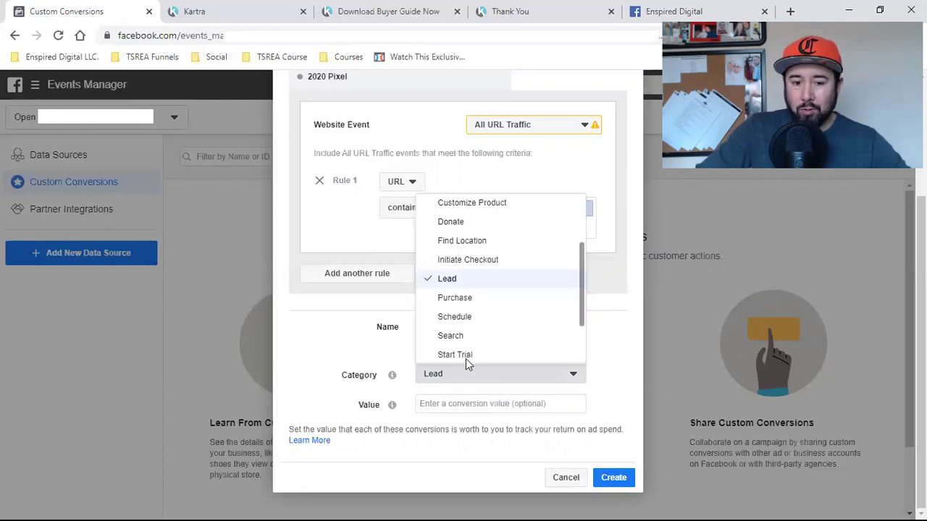
click(472, 302)
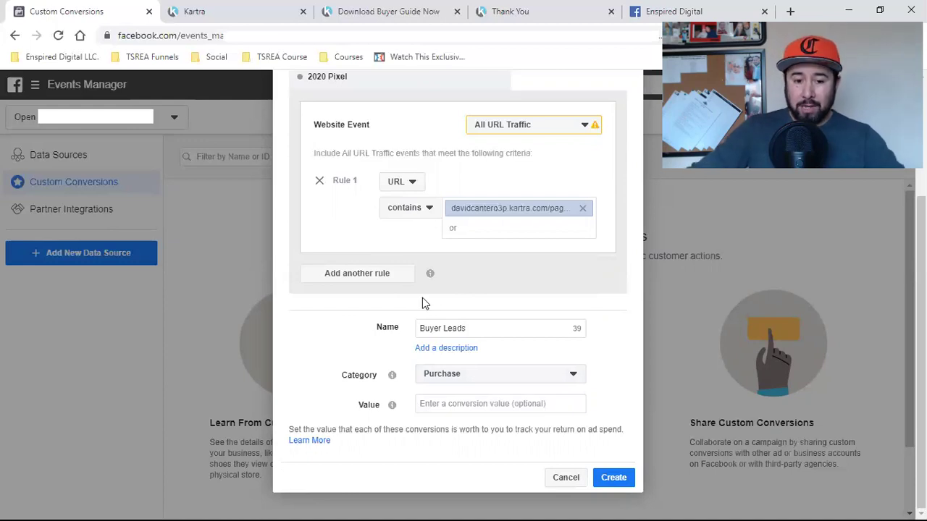
click(459, 375)
click(455, 261)
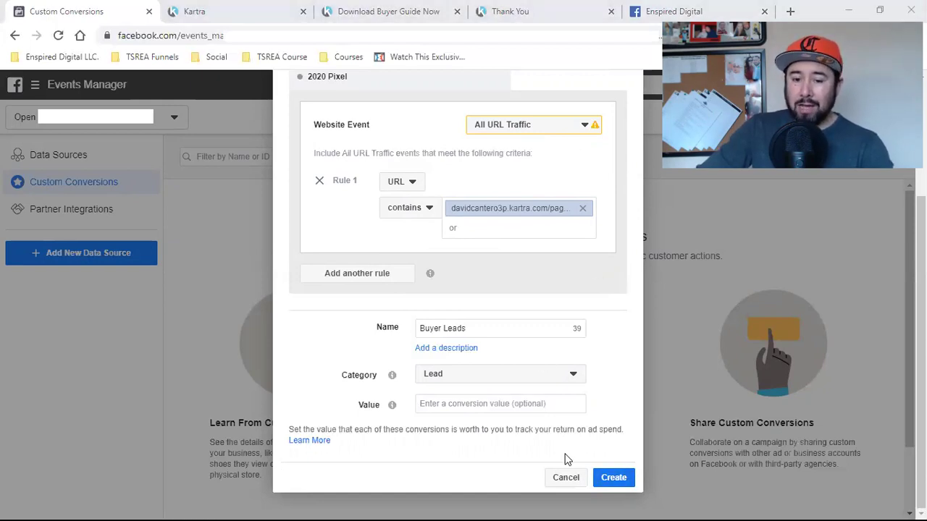
Discard the Buyer Leads custom conversion without creating it.
click(573, 481)
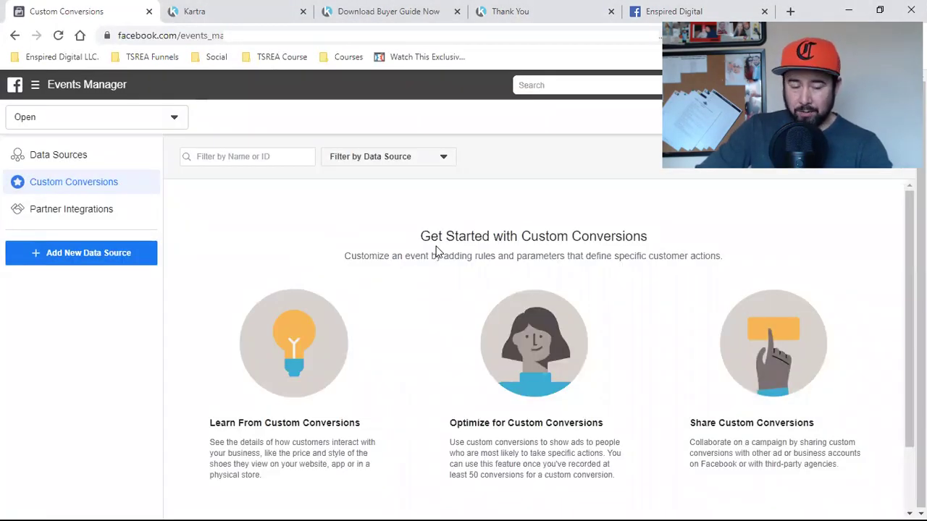
drag(256, 229, 696, 226)
click(294, 229)
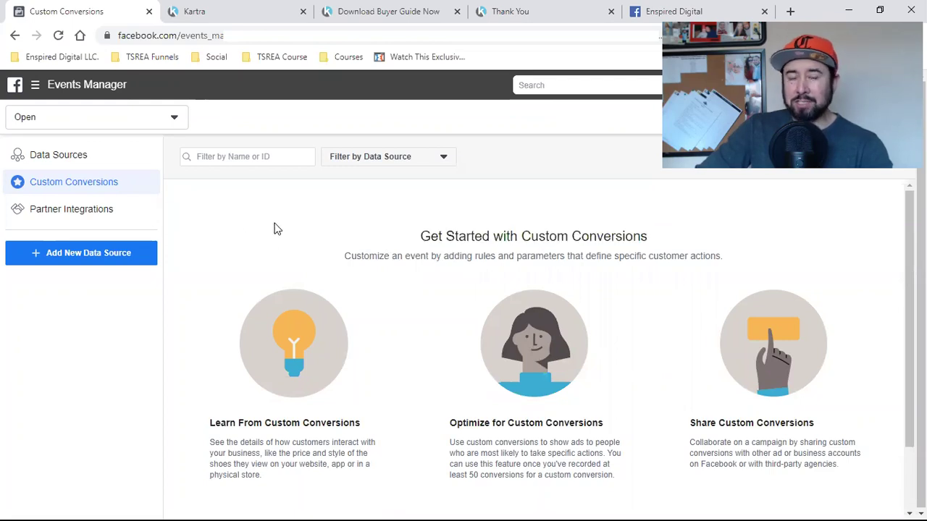
Glance at the Thank You page, return to Events Manager and switch from there to Ads Manager.
click(509, 11)
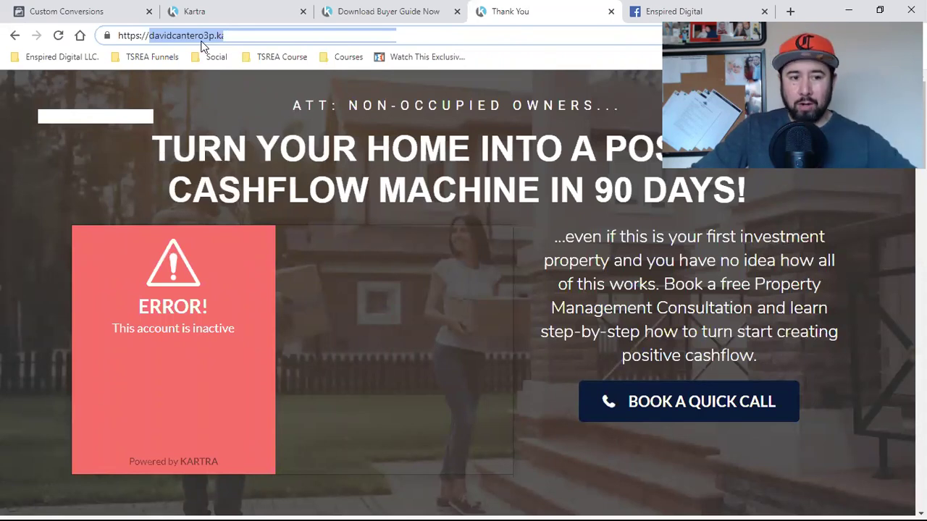
click(81, 11)
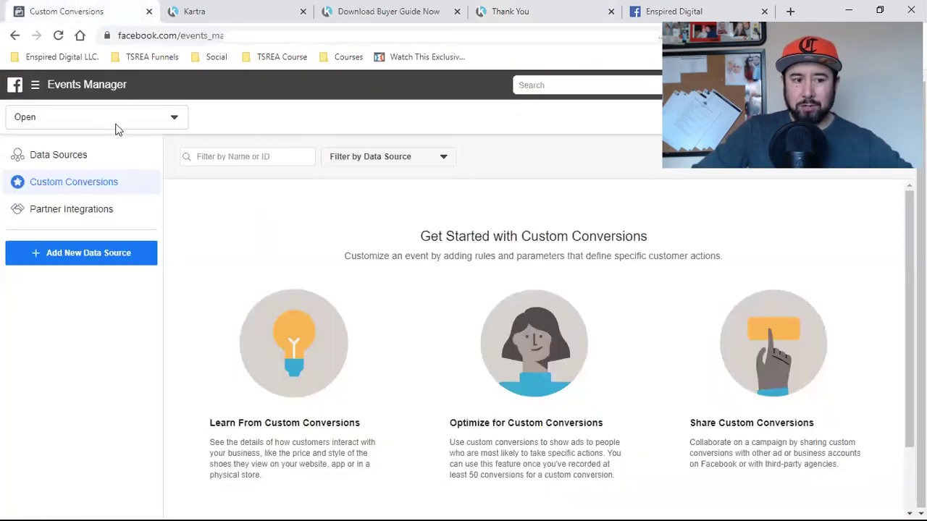
click(33, 85)
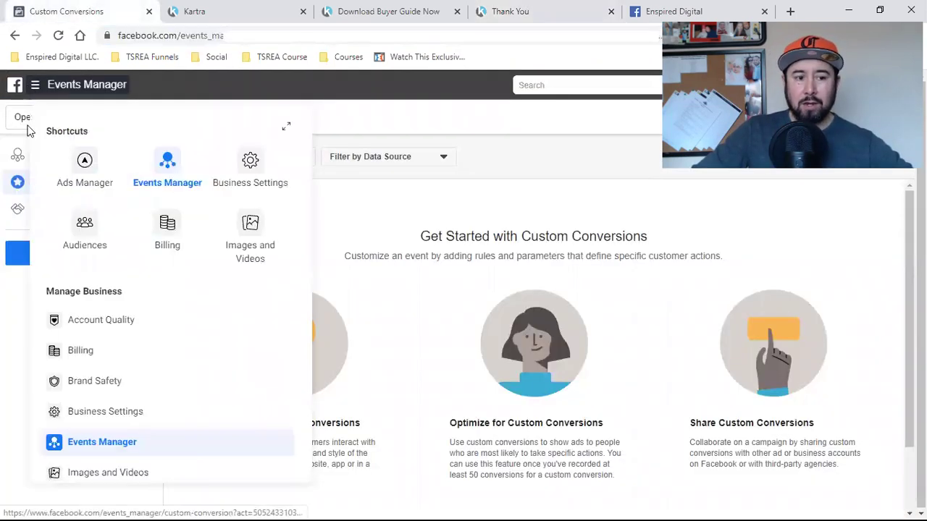
click(85, 162)
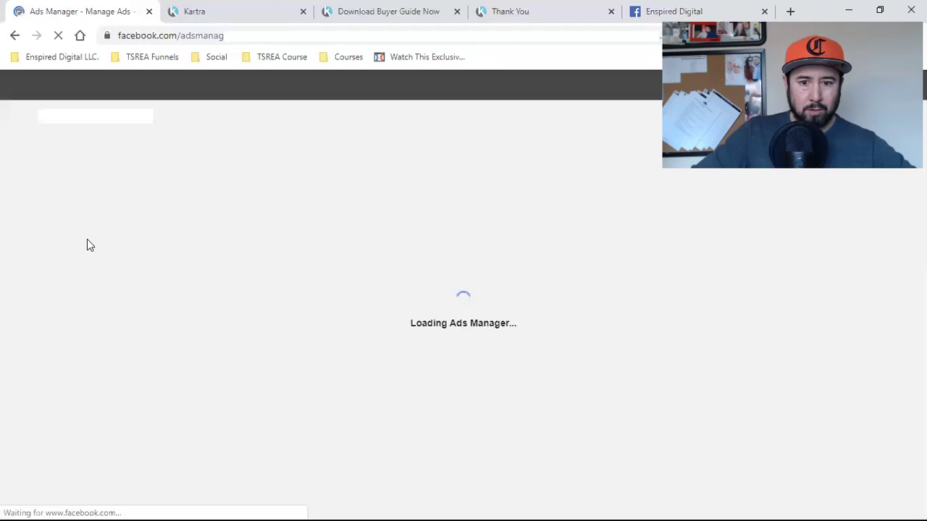
Revisit the Thank You and landing pages, and start a new Ads Manager campaign with the Conversions objective.
click(517, 10)
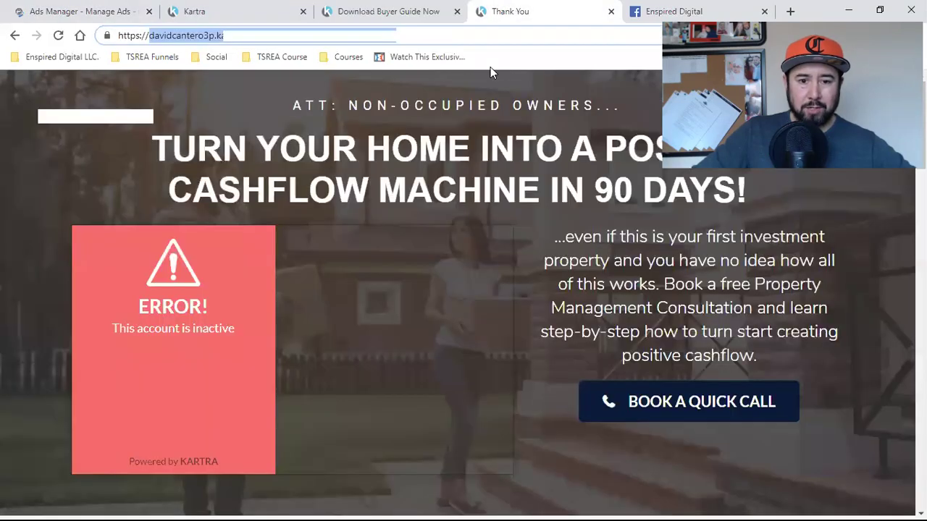
click(351, 11)
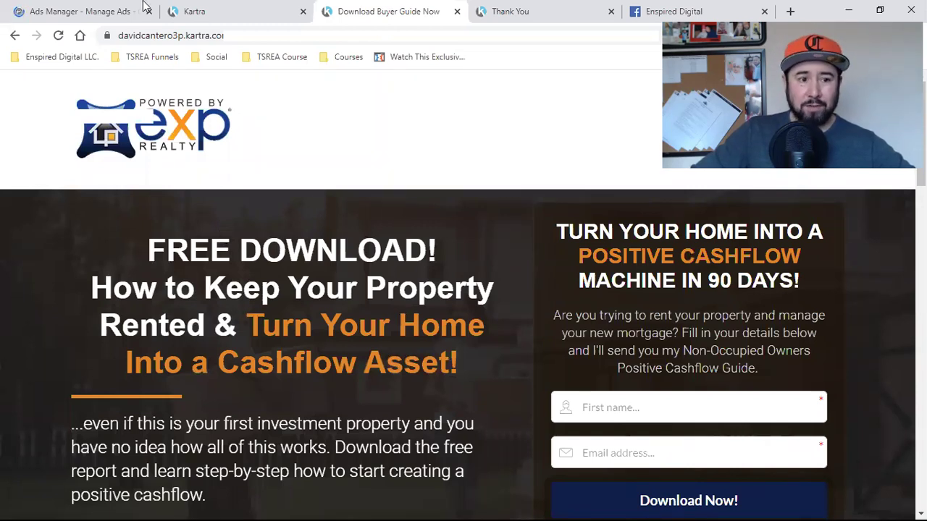
click(116, 10)
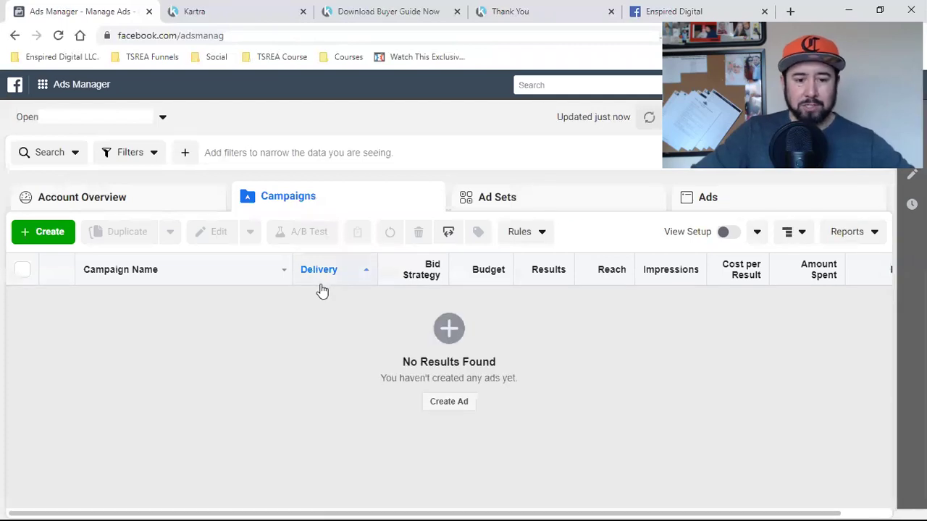
click(55, 239)
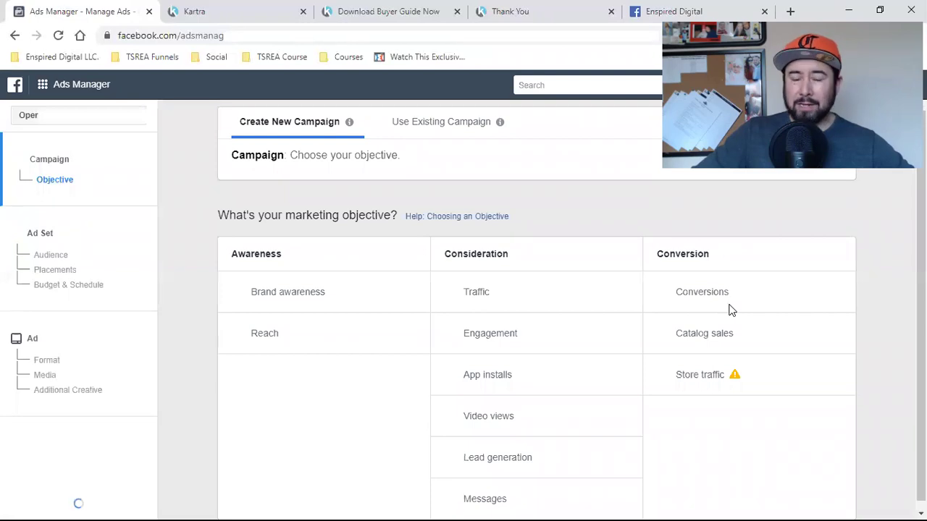
click(730, 308)
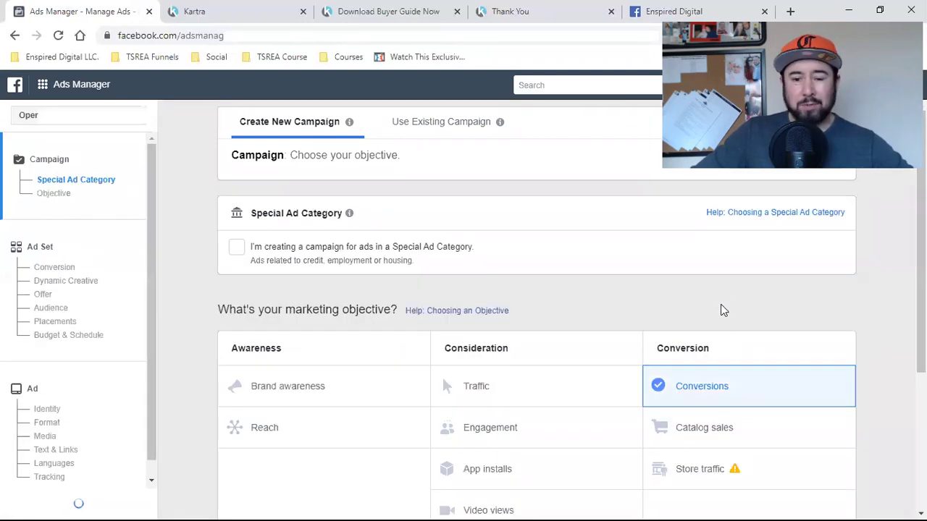
Declare the new campaign as a Special Ad Category campaign in the Housing category.
scroll(281, 265, down, 2)
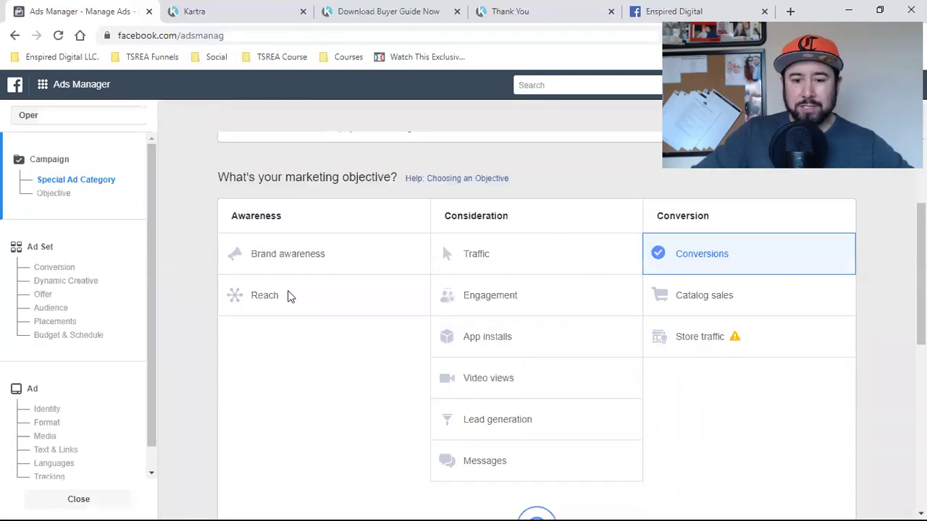
scroll(249, 269, up, 1)
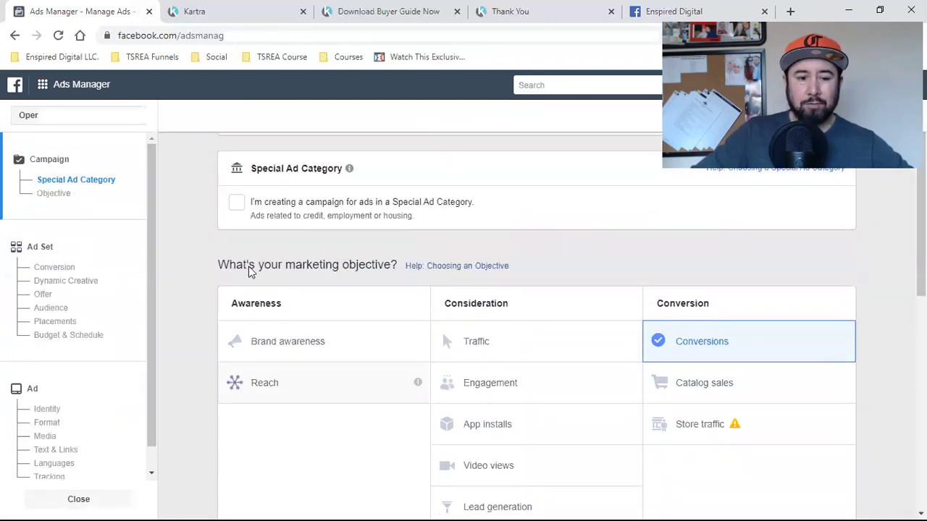
click(236, 206)
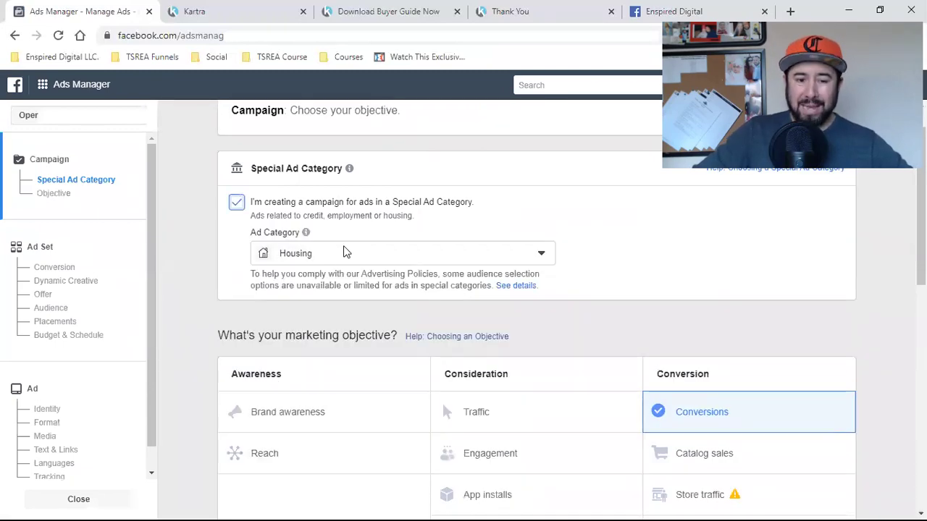
click(345, 252)
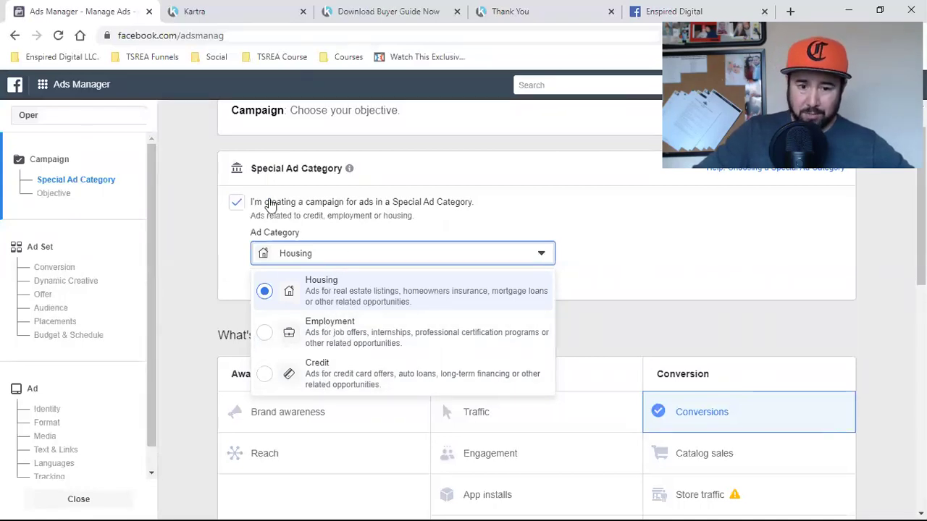
click(588, 208)
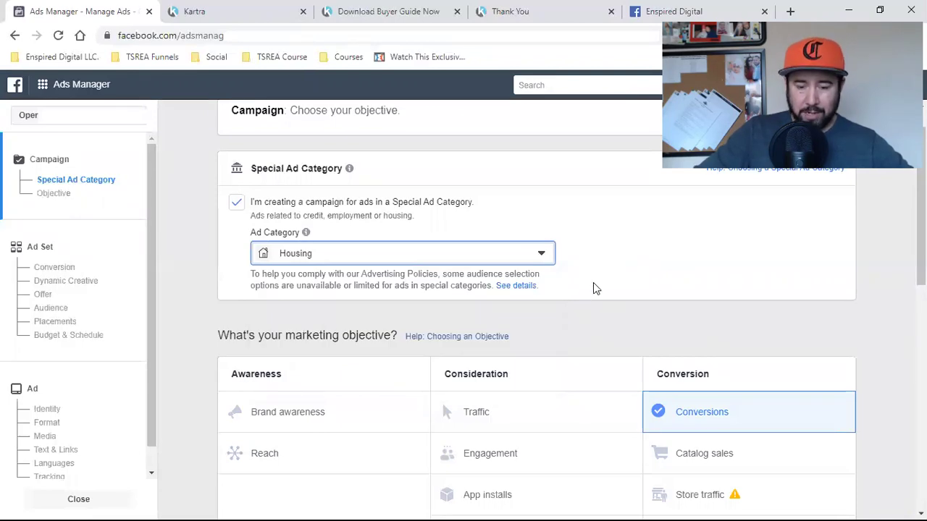
click(457, 262)
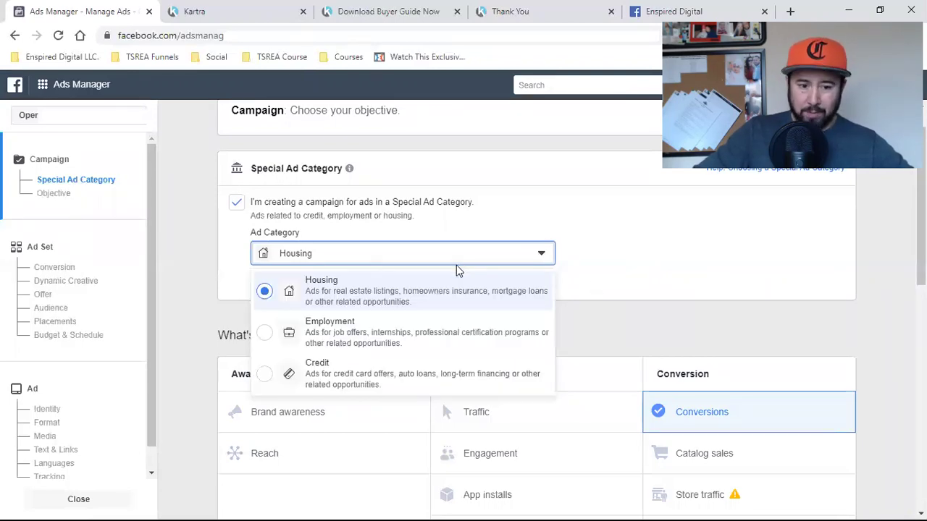
click(608, 337)
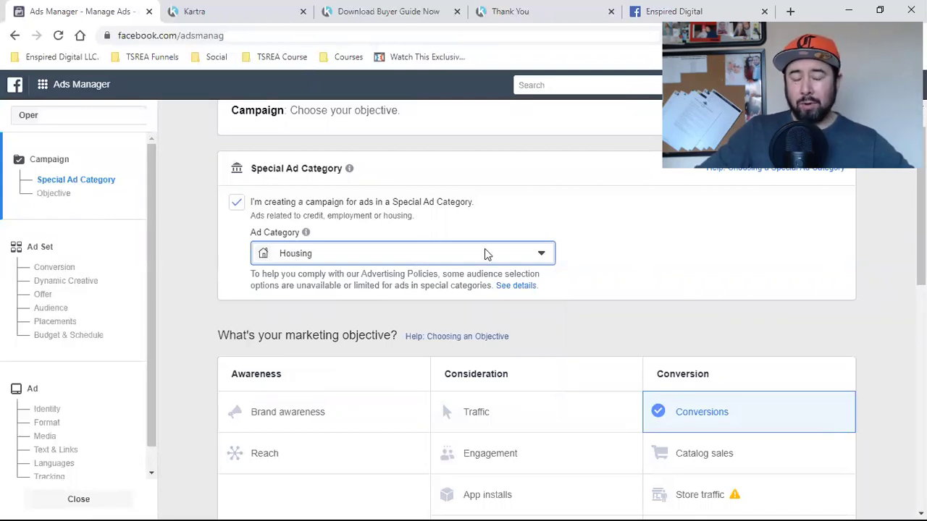
Proceed to the Conversions campaign's ad set settings, leaving Create A/B Test and Campaign Budget Optimization off.
scroll(601, 299, down, 1)
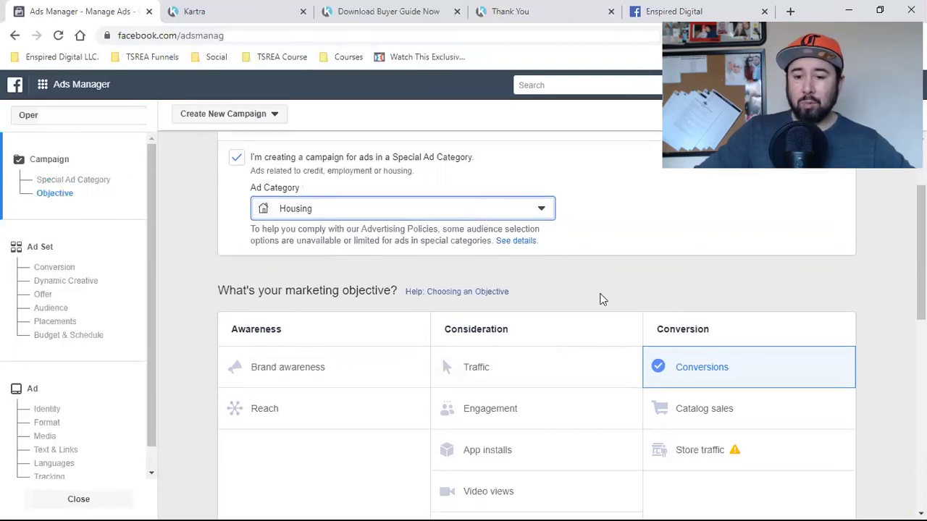
scroll(739, 352, down, 4)
scroll(739, 352, down, 4)
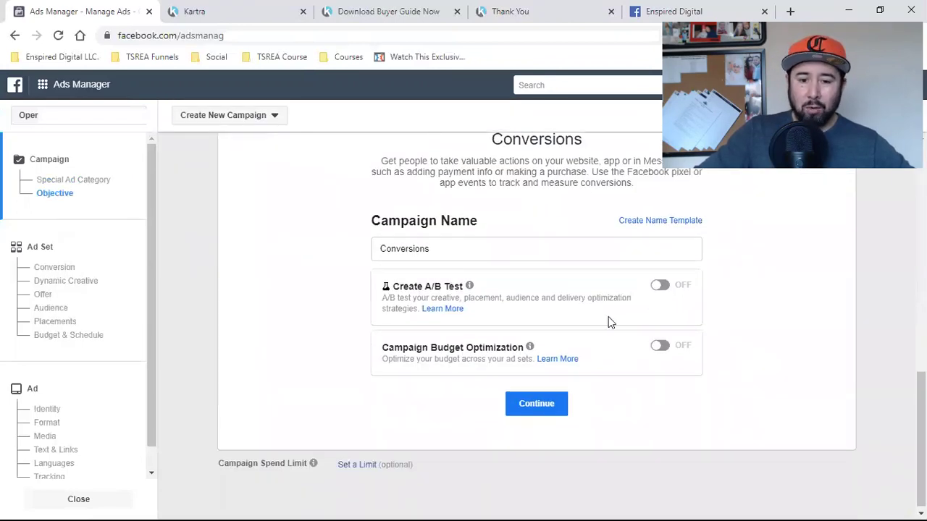
click(542, 408)
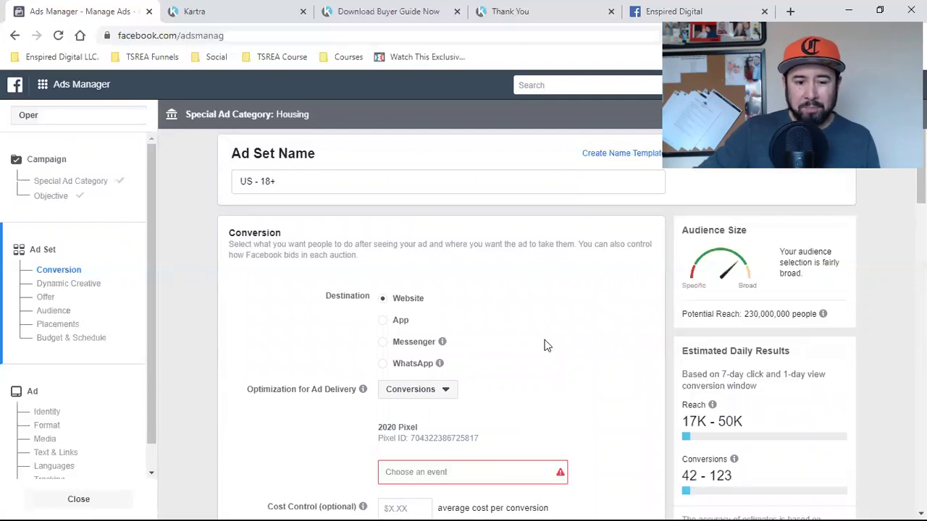
Choose Lead as the 2020 Pixel's conversion event for the ad set with Website as destination.
scroll(360, 327, down, 2)
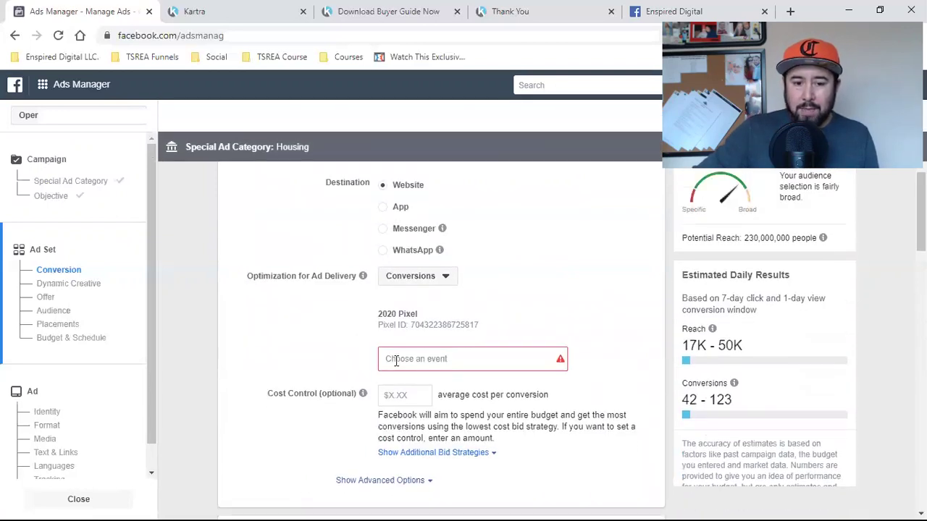
click(431, 360)
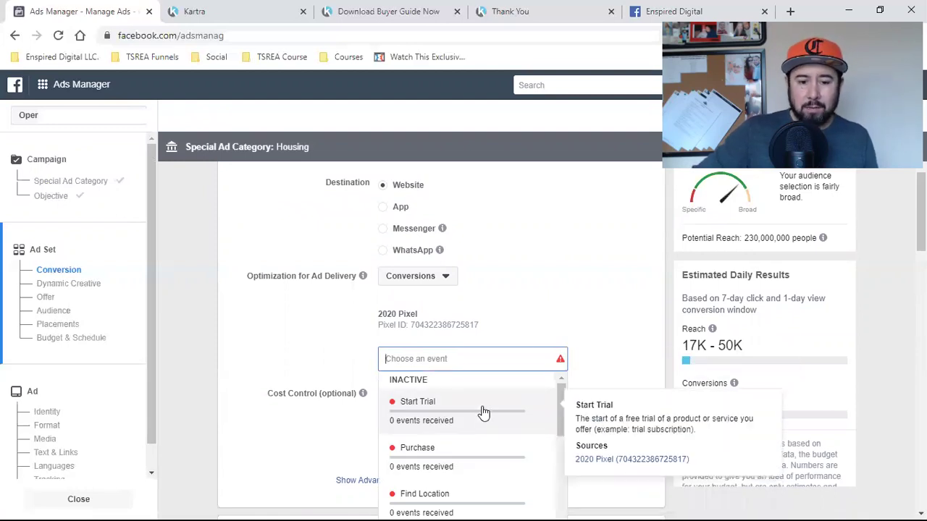
scroll(627, 304, down, 2)
scroll(499, 370, down, 2)
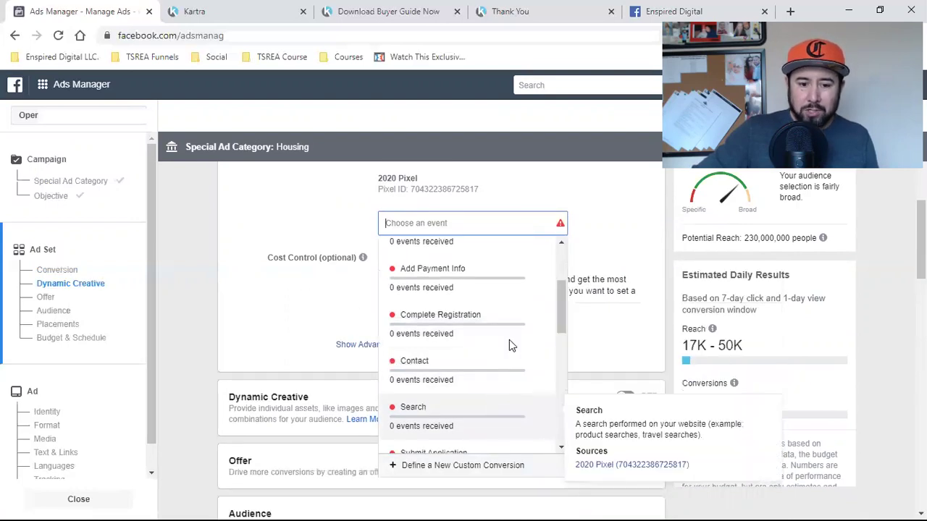
scroll(492, 345, down, 5)
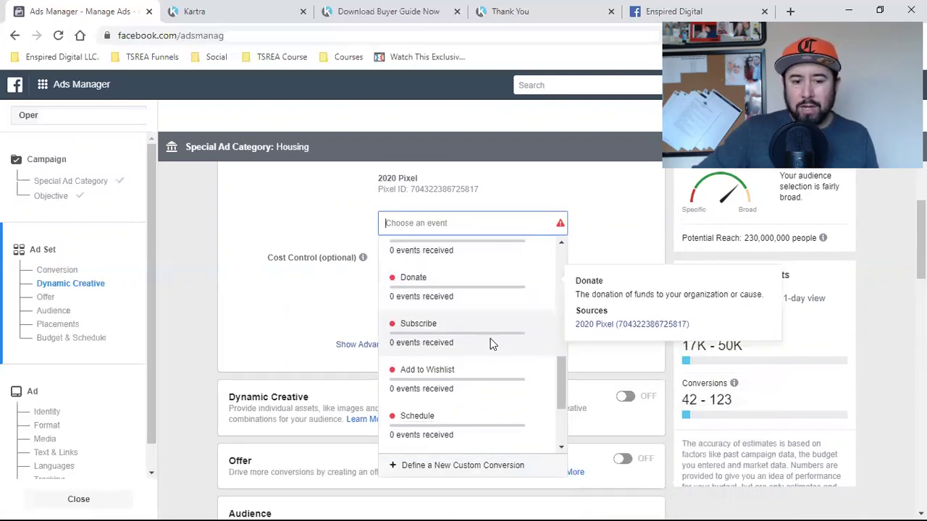
scroll(492, 345, down, 3)
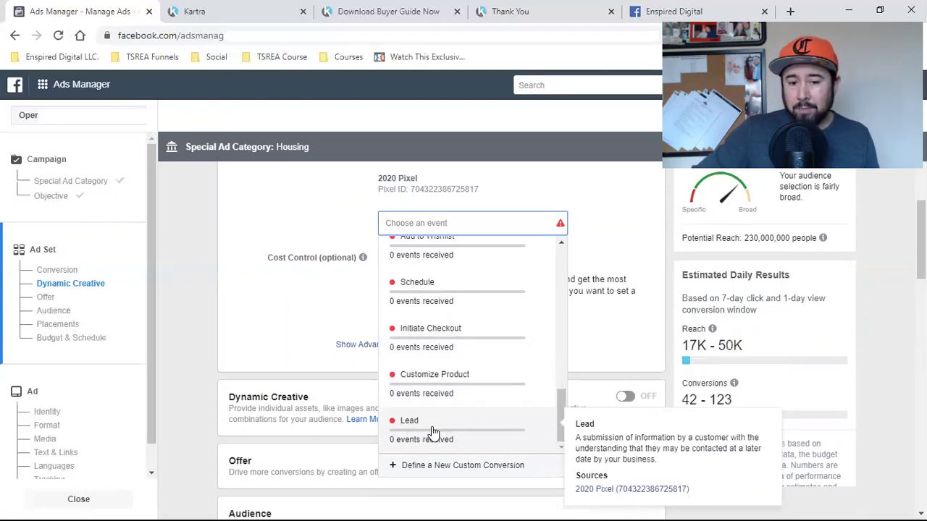
click(471, 439)
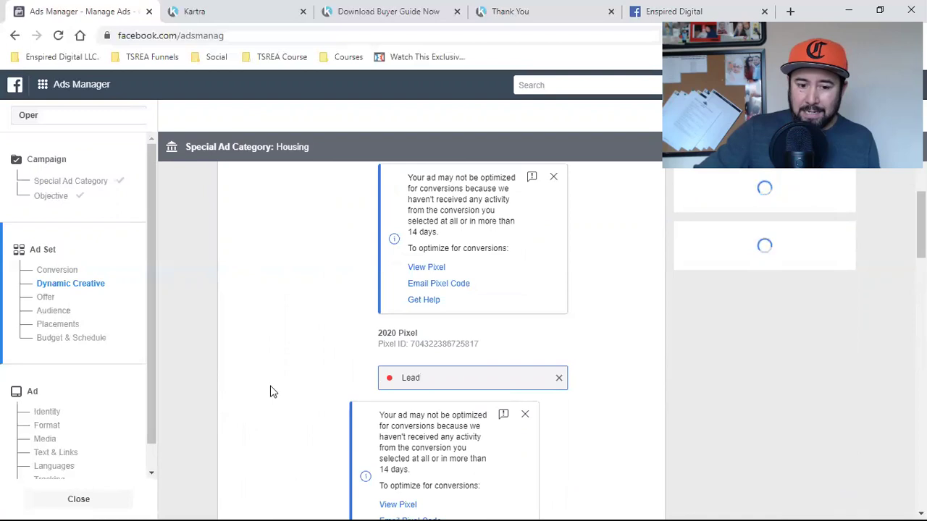
Leave the ad set without saving and begin a new campaign, starting over instead of continuing the previous draft.
scroll(269, 391, down, 2)
scroll(270, 391, down, 2)
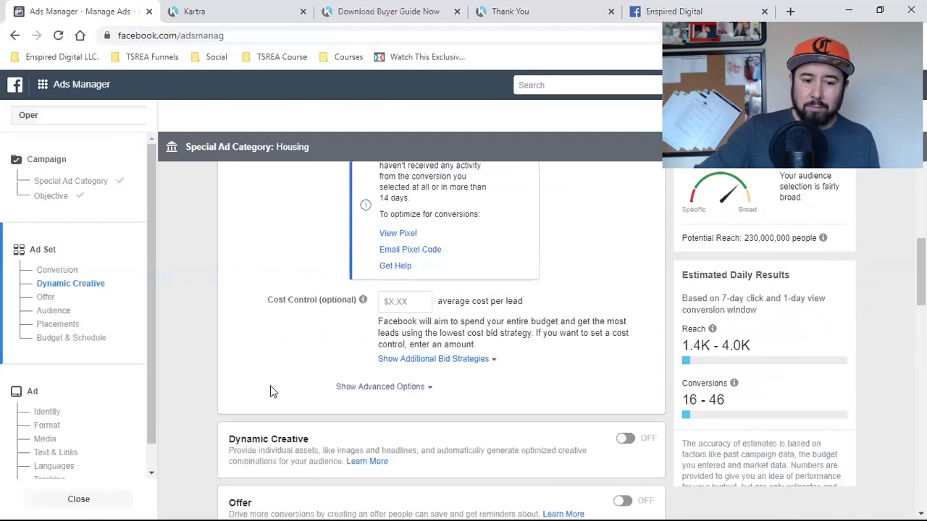
scroll(271, 387, down, 2)
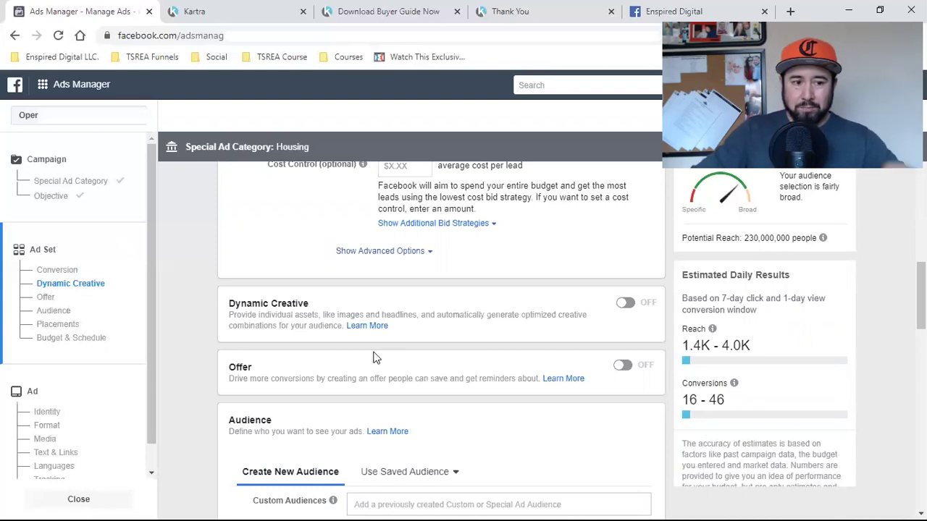
click(42, 85)
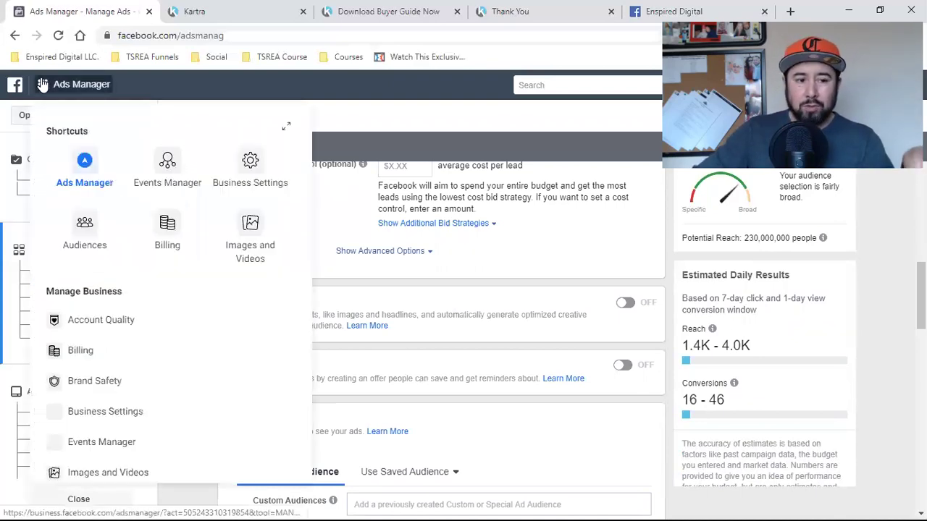
click(92, 181)
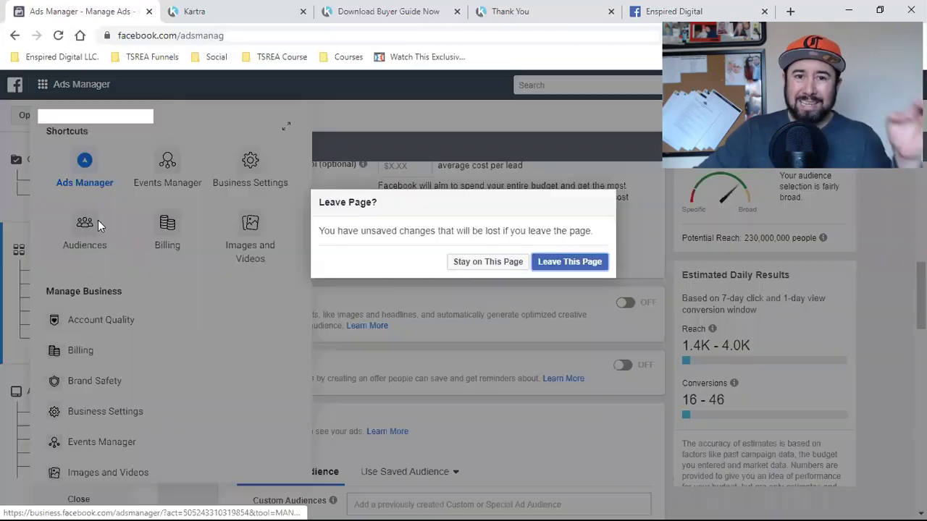
click(542, 261)
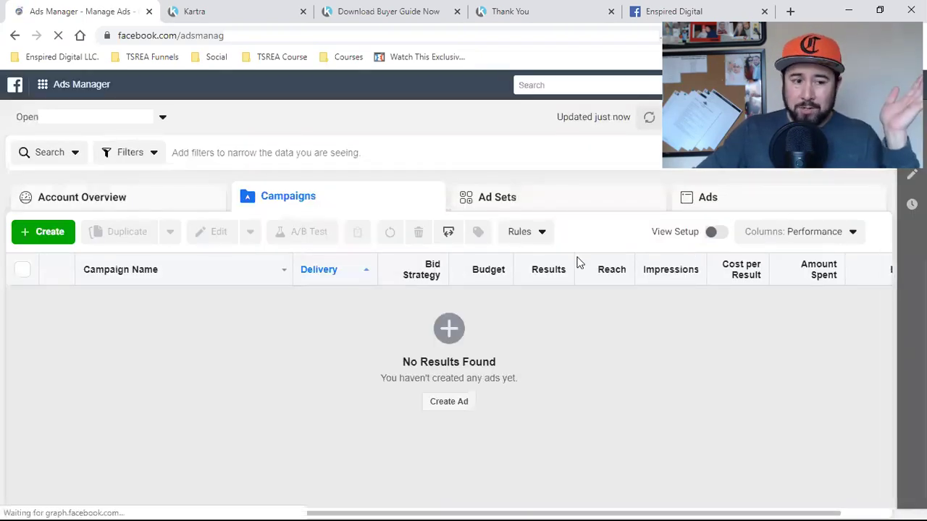
click(55, 237)
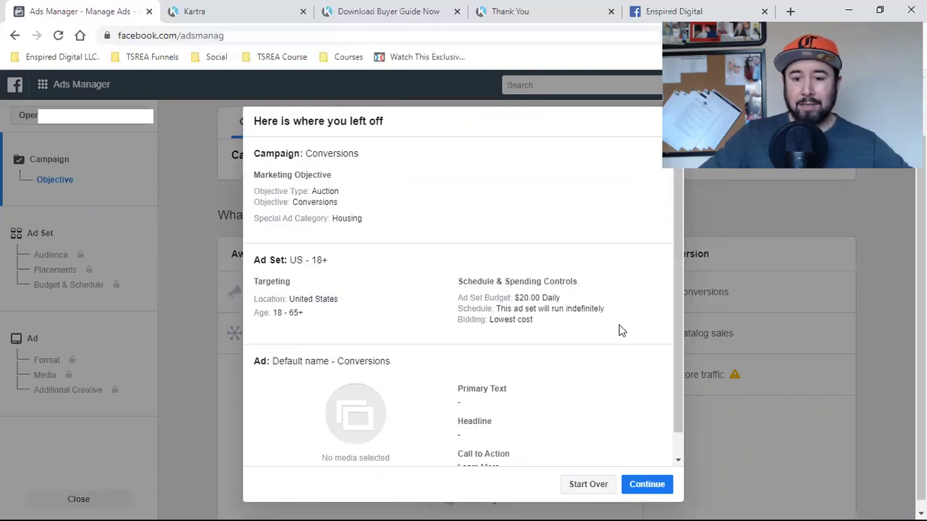
click(591, 481)
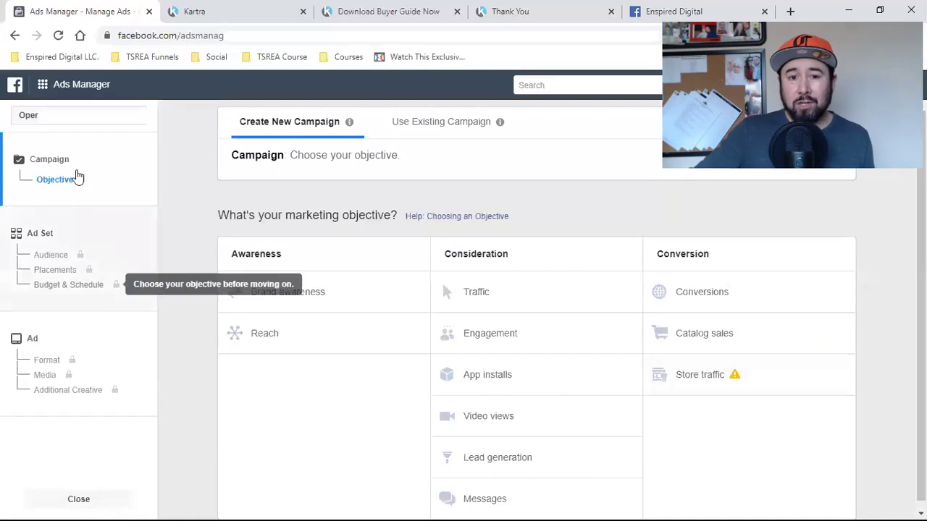
Glance at the Download Buyer Guide landing page and return to the campaign objectives in Ads Manager.
click(328, 11)
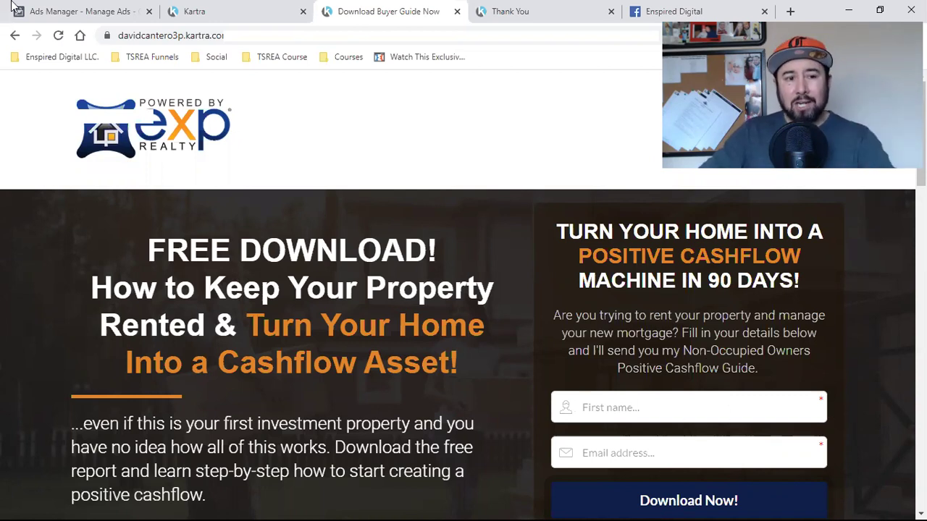
click(80, 11)
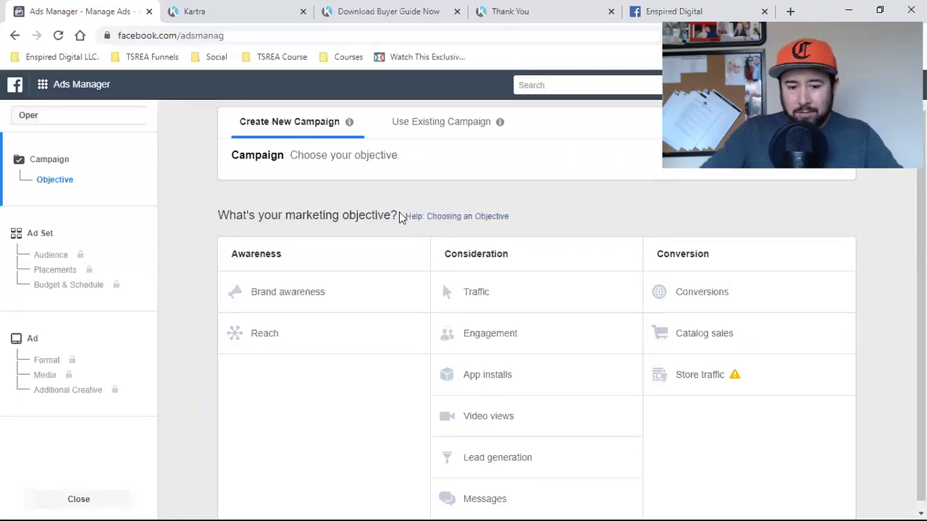
scroll(399, 212, down, 1)
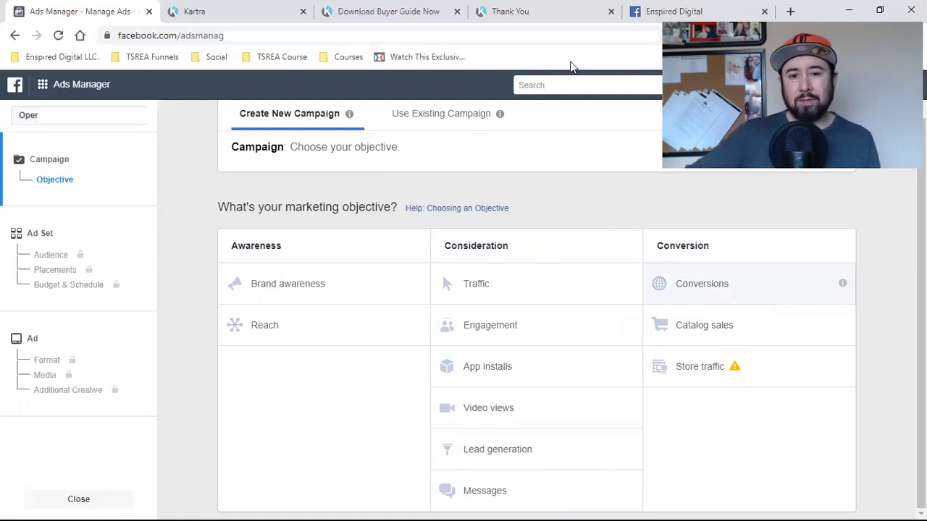
View the Thank You page, highlight its web address, and return to Ads Manager.
click(510, 11)
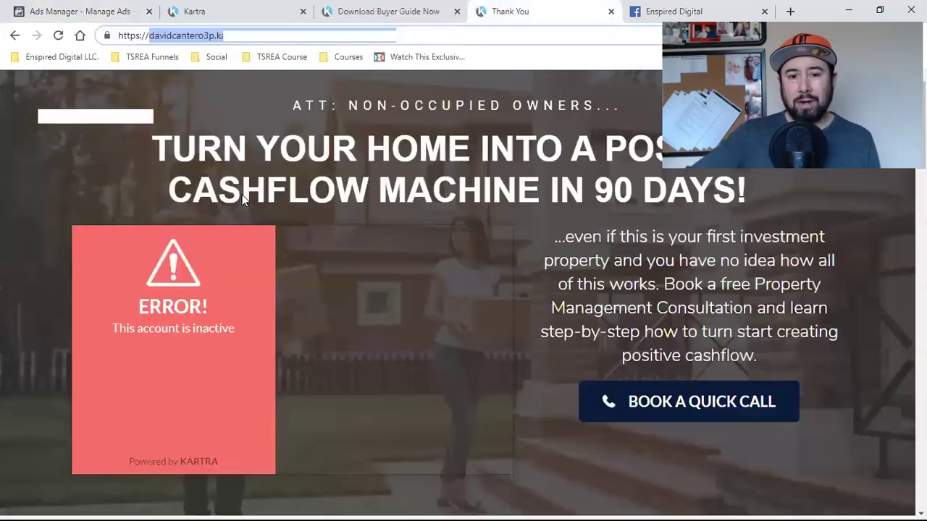
click(191, 37)
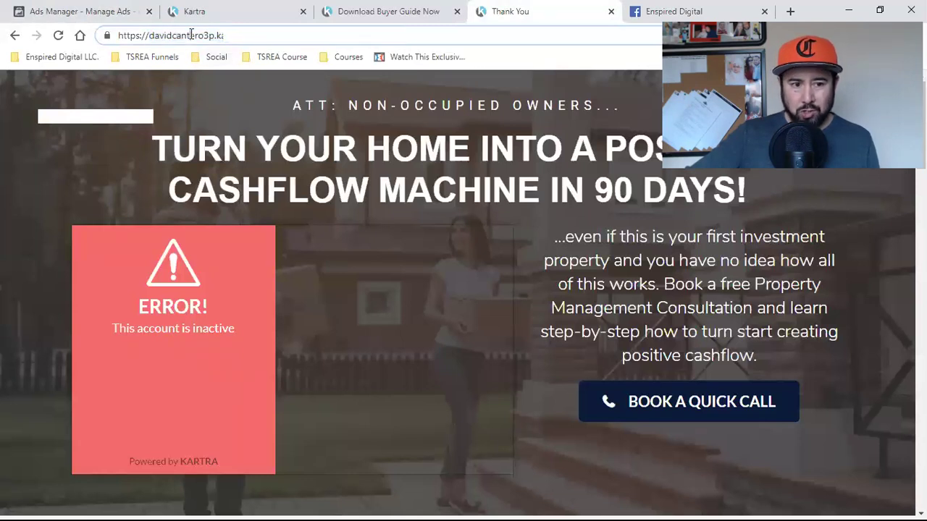
click(148, 36)
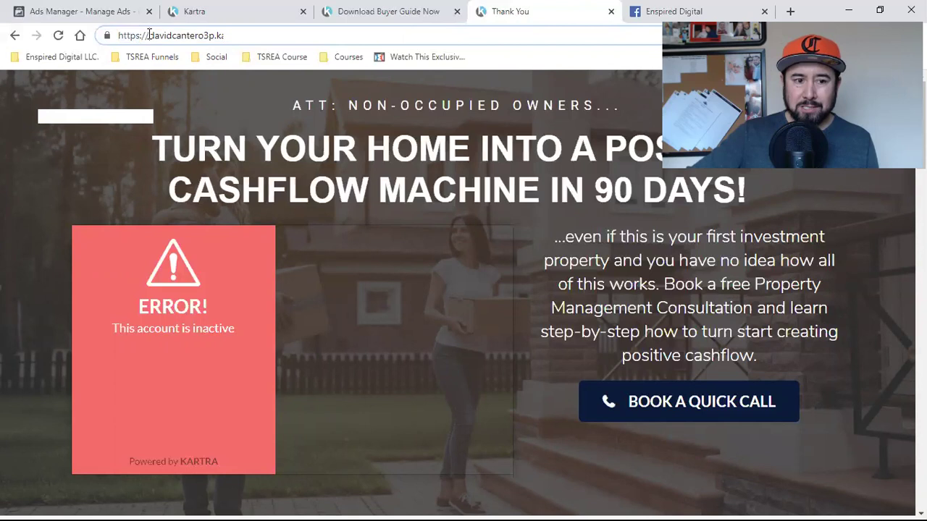
drag(149, 35, 594, 29)
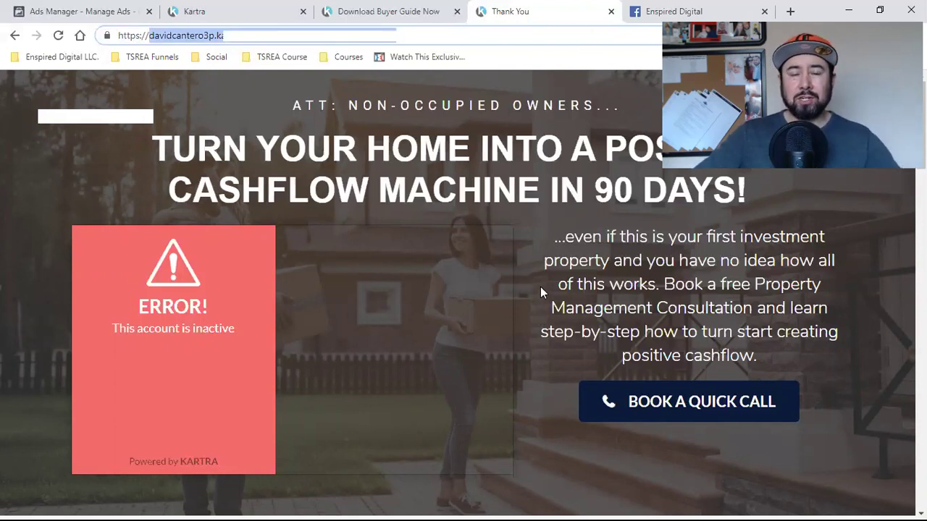
click(83, 9)
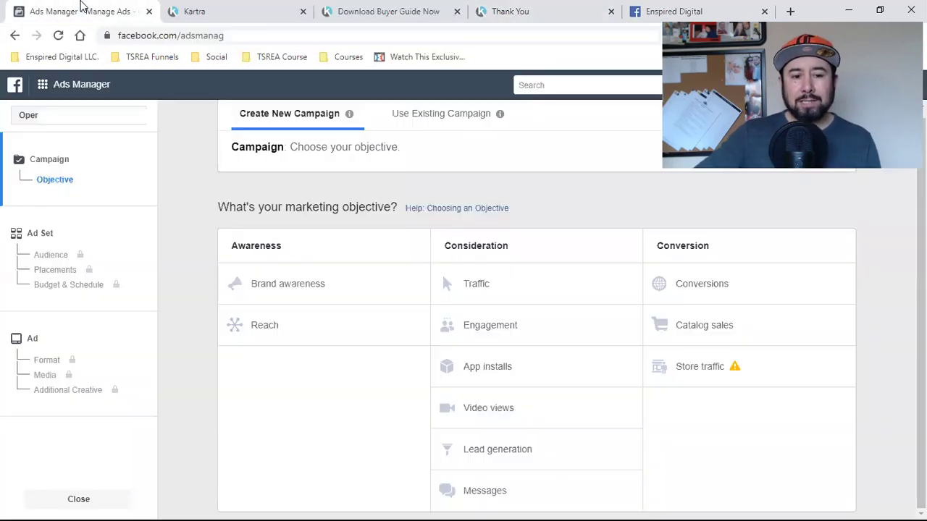
Switch to Kartra and close the Publish page dialog to show the Pages overview.
click(199, 8)
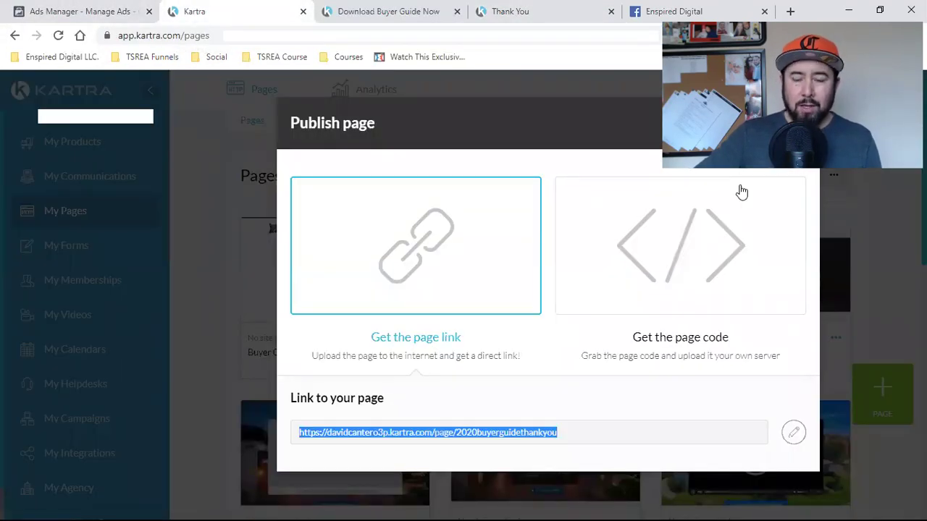
click(811, 84)
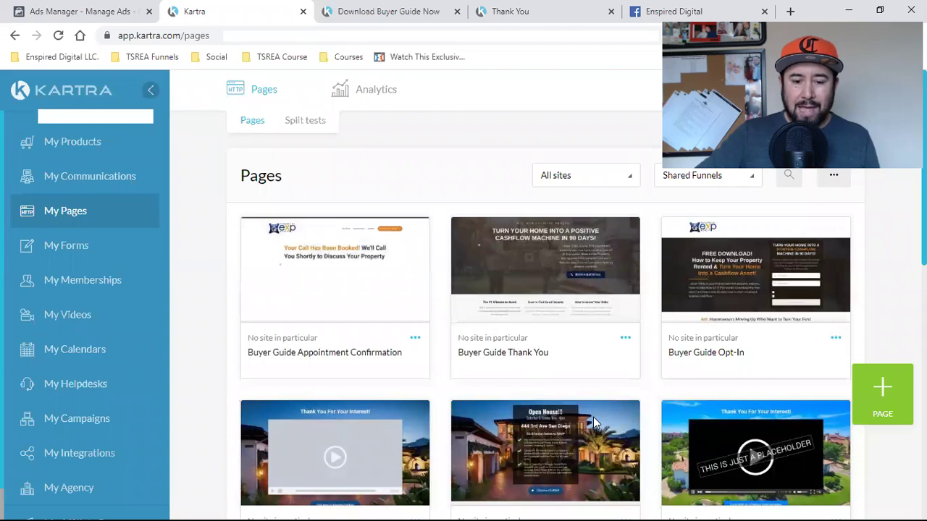
key(ctrl+2)
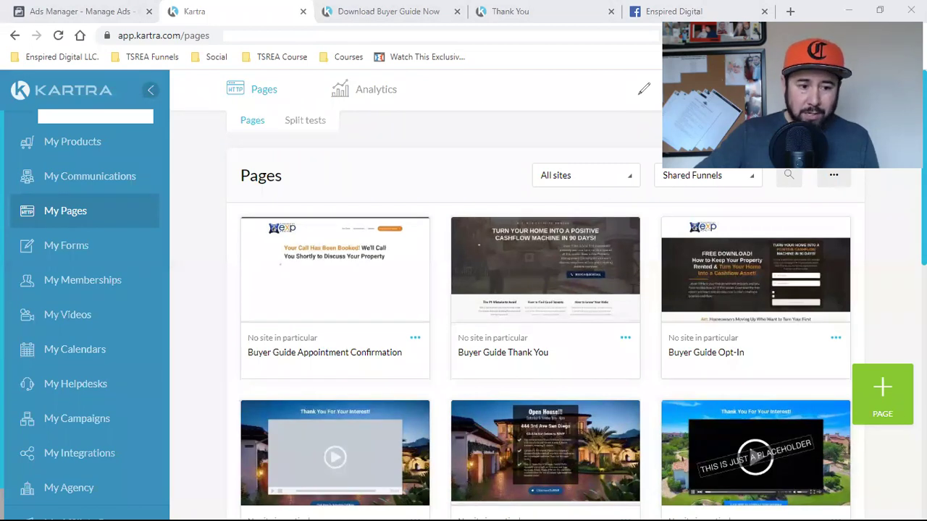
key(Escape)
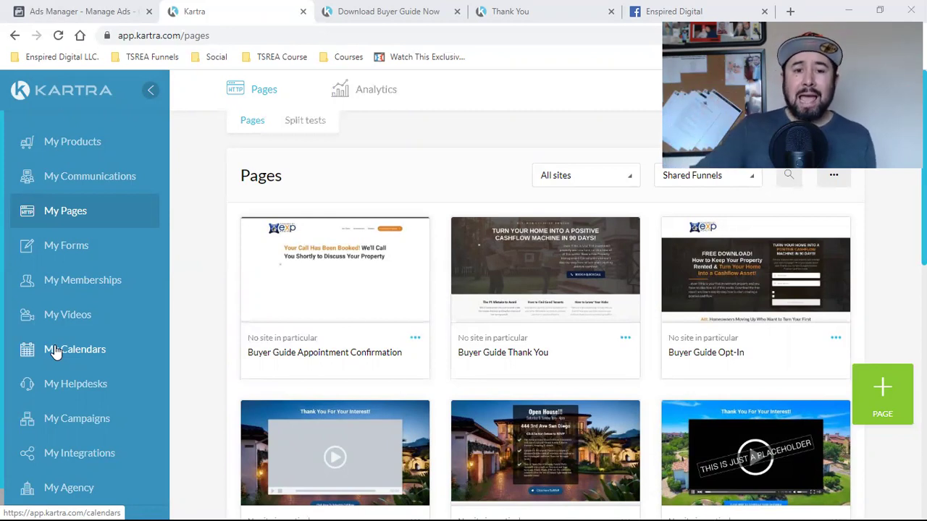
Glance at the Download Buyer Guide landing page, return to Kartra and try to open the calendars section.
click(388, 10)
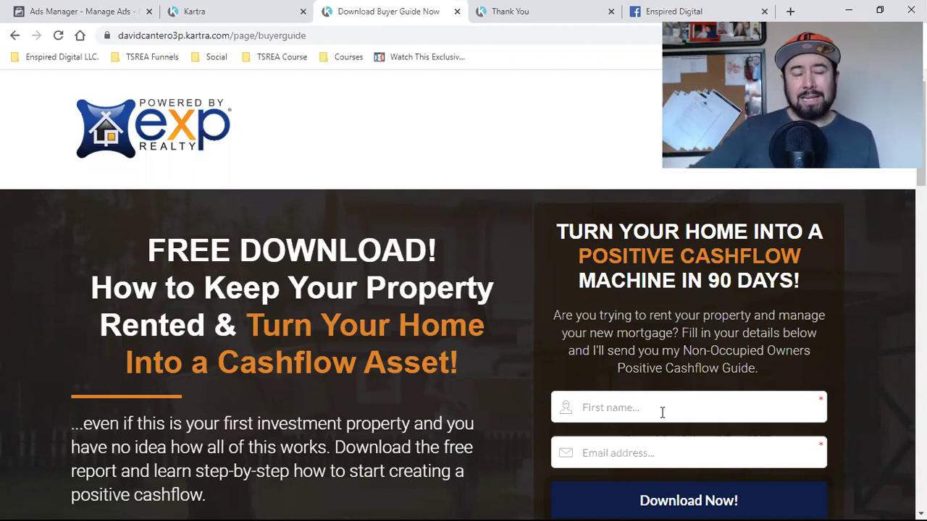
click(198, 13)
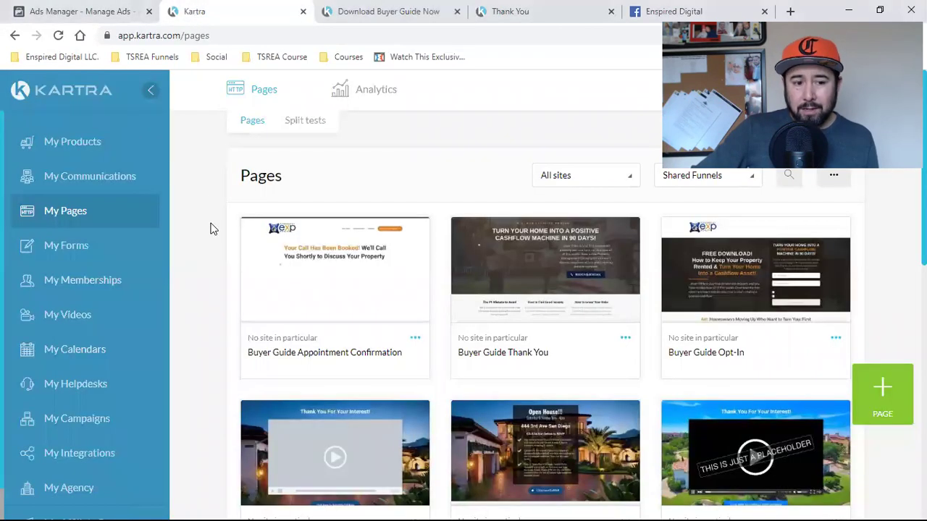
click(65, 353)
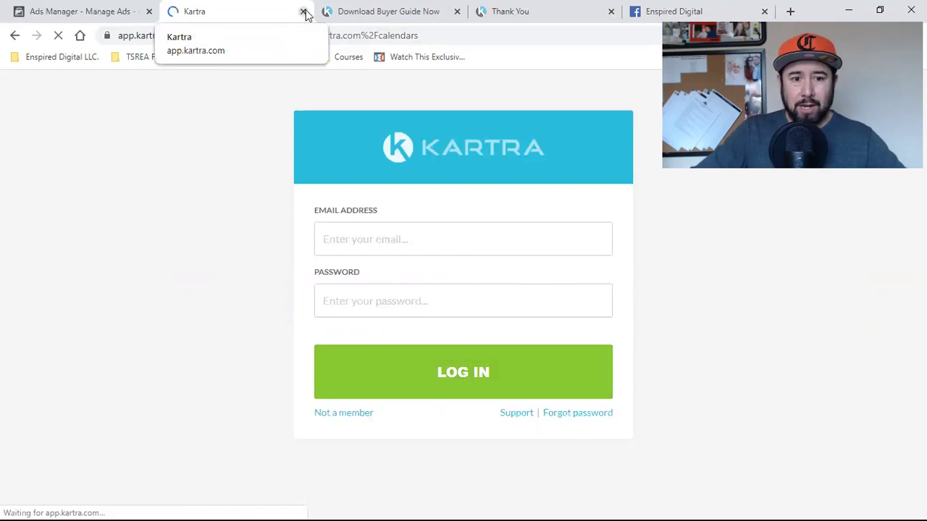
Review the opt-in form on the Download Buyer Guide page and return by way of Kartra to the campaign objectives in Ads Manager.
click(362, 11)
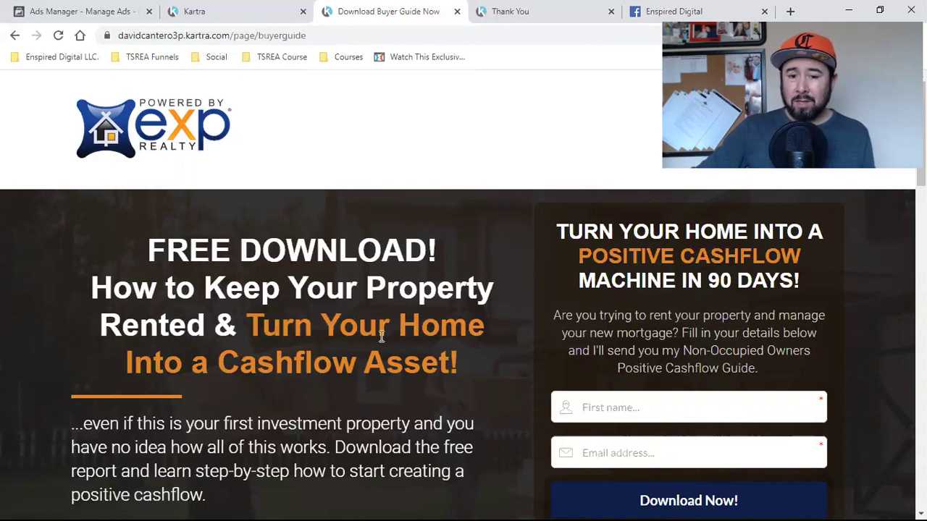
scroll(507, 319, down, 2)
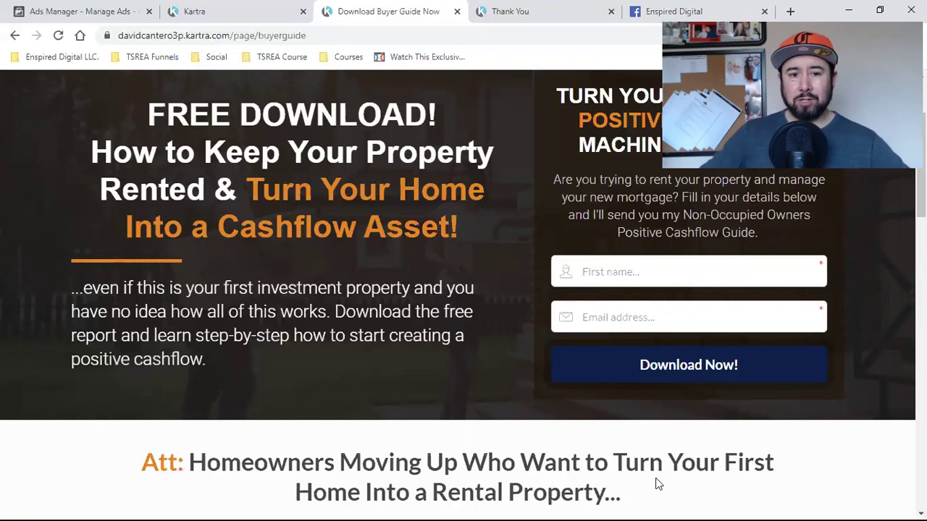
click(261, 9)
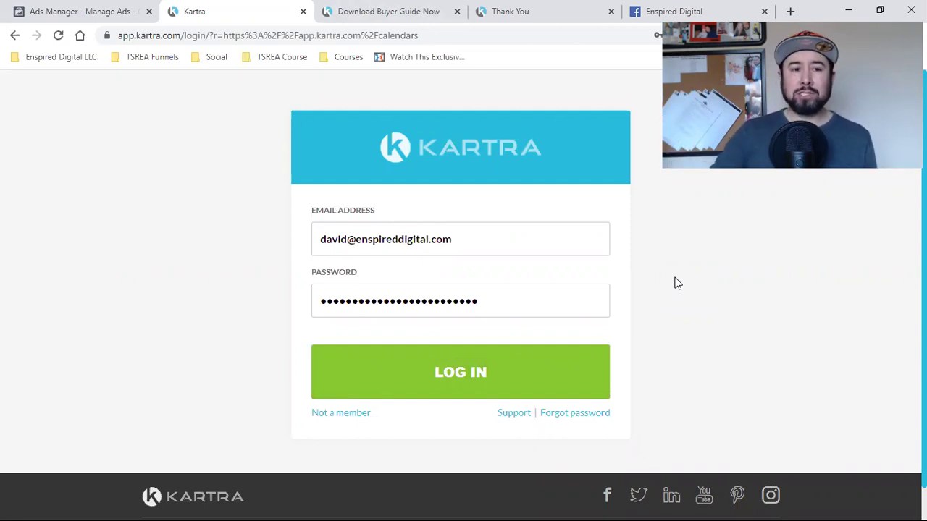
click(69, 9)
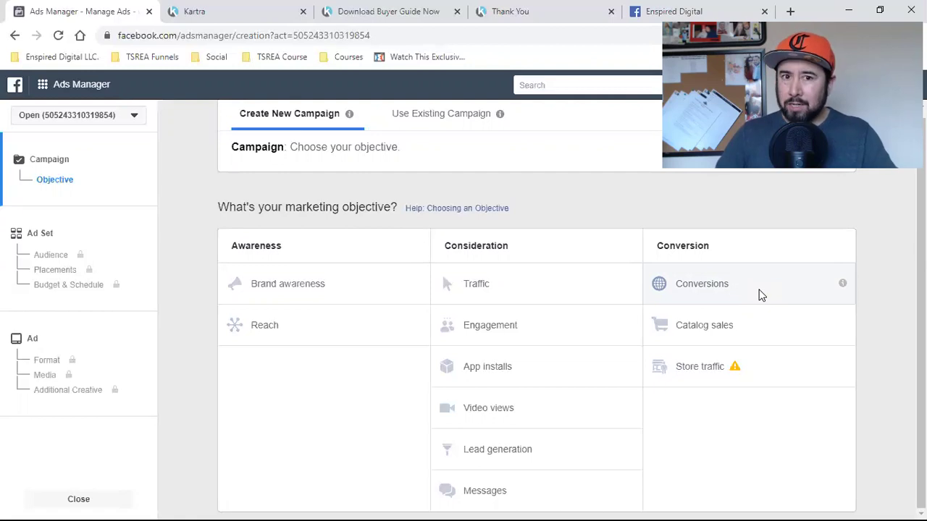
Compare the Thank You page with the Download Buyer Guide landing page and switch back to Ads Manager.
click(511, 11)
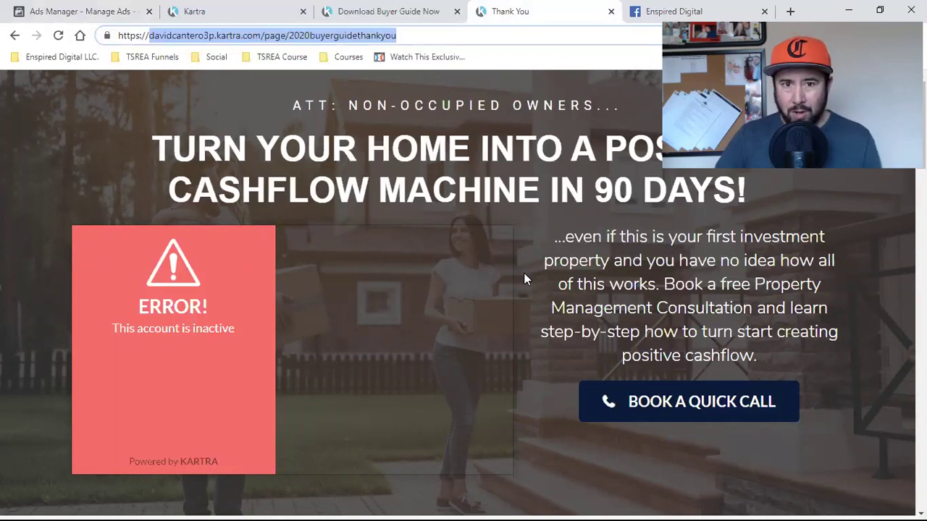
click(349, 6)
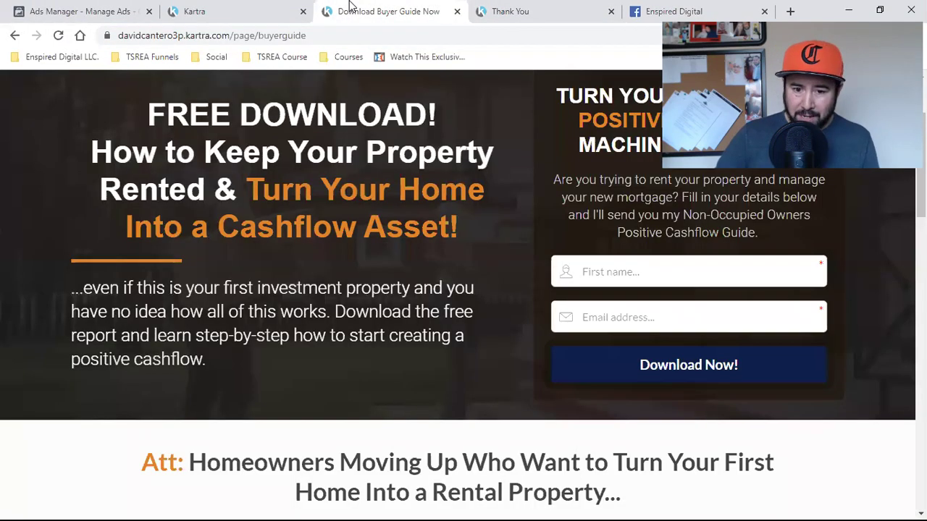
click(488, 8)
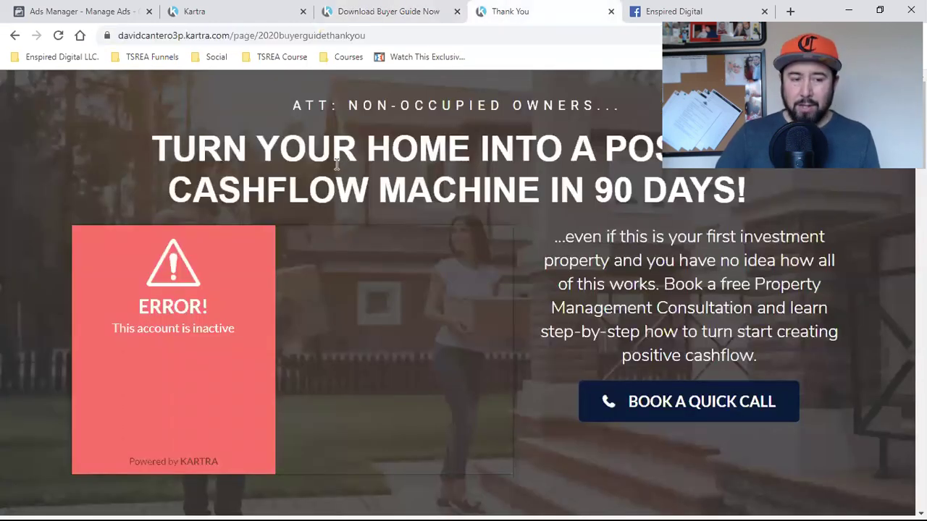
click(102, 5)
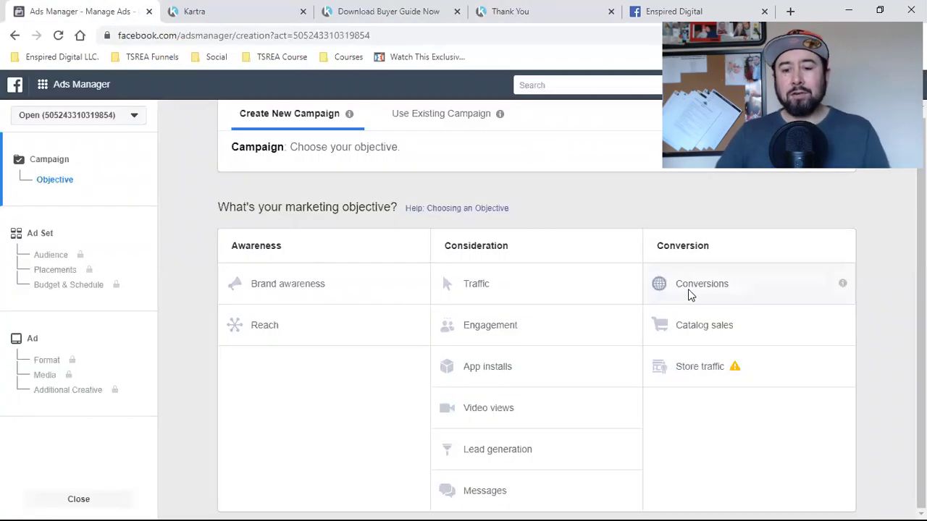